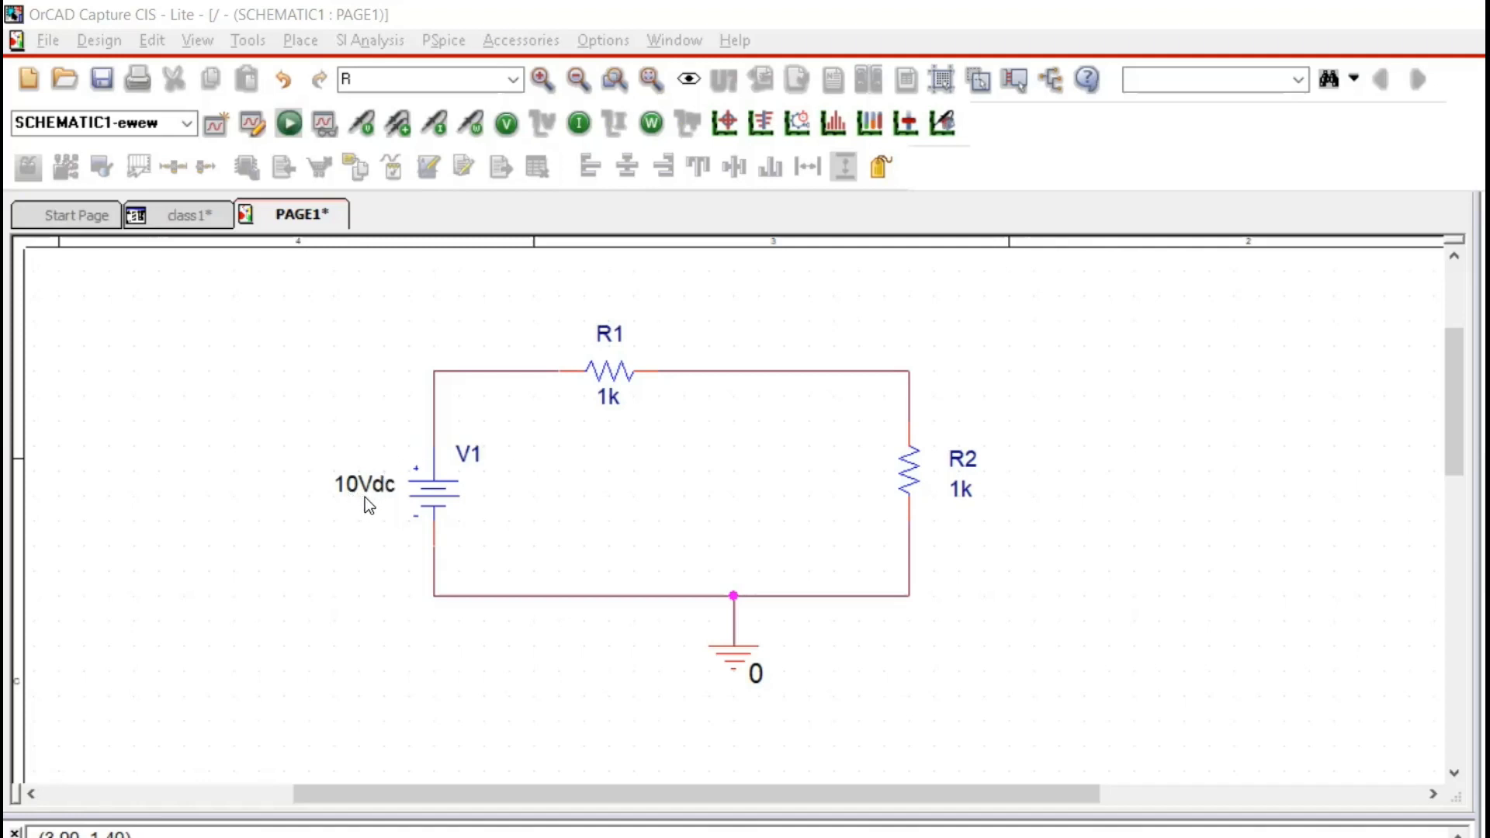
Set the value of resistor R1 to 100 and rename its part reference as RS.
double_click(608, 399)
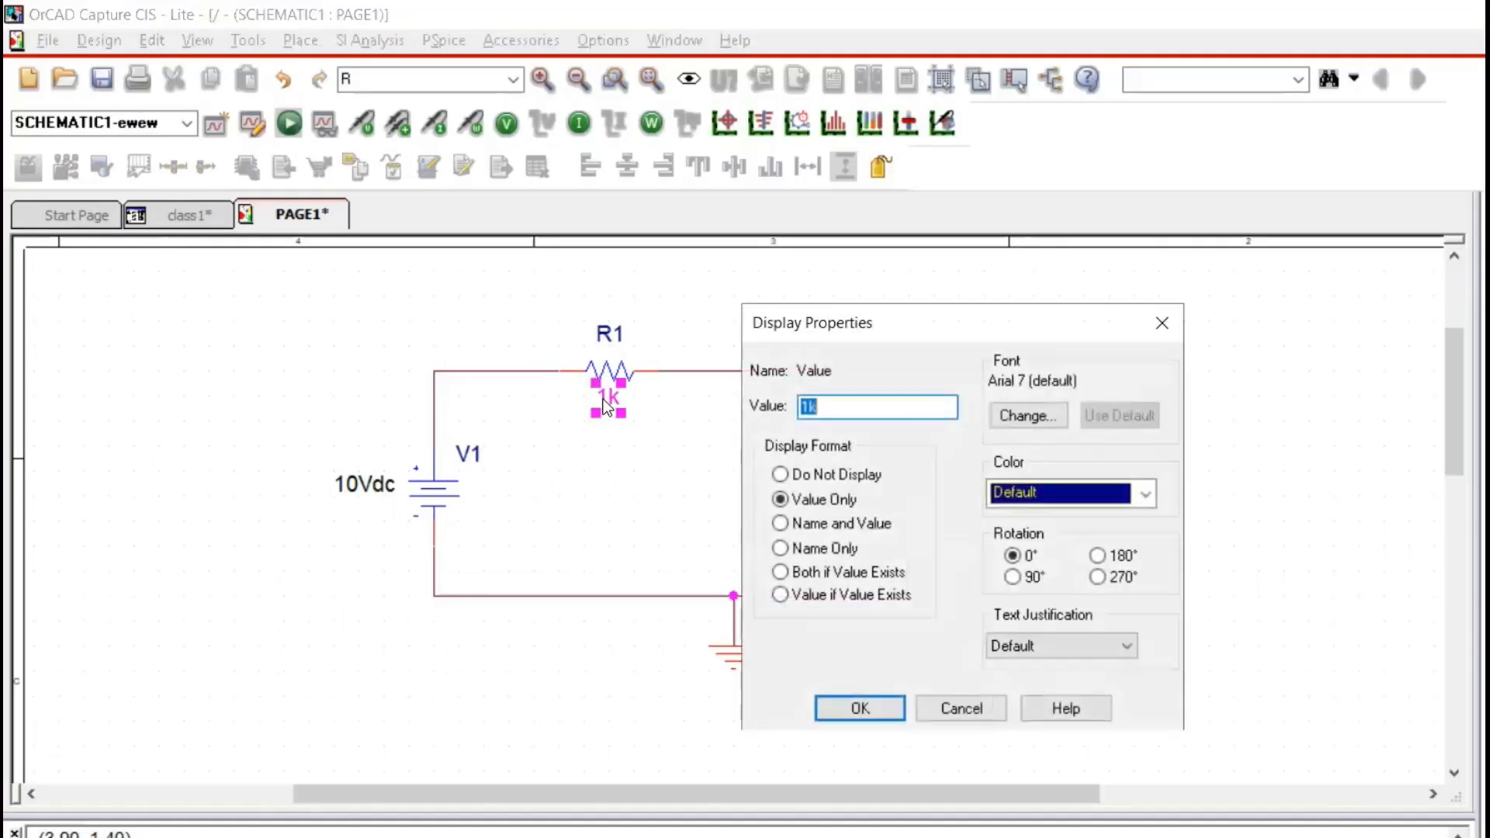
text(100)
click(830, 696)
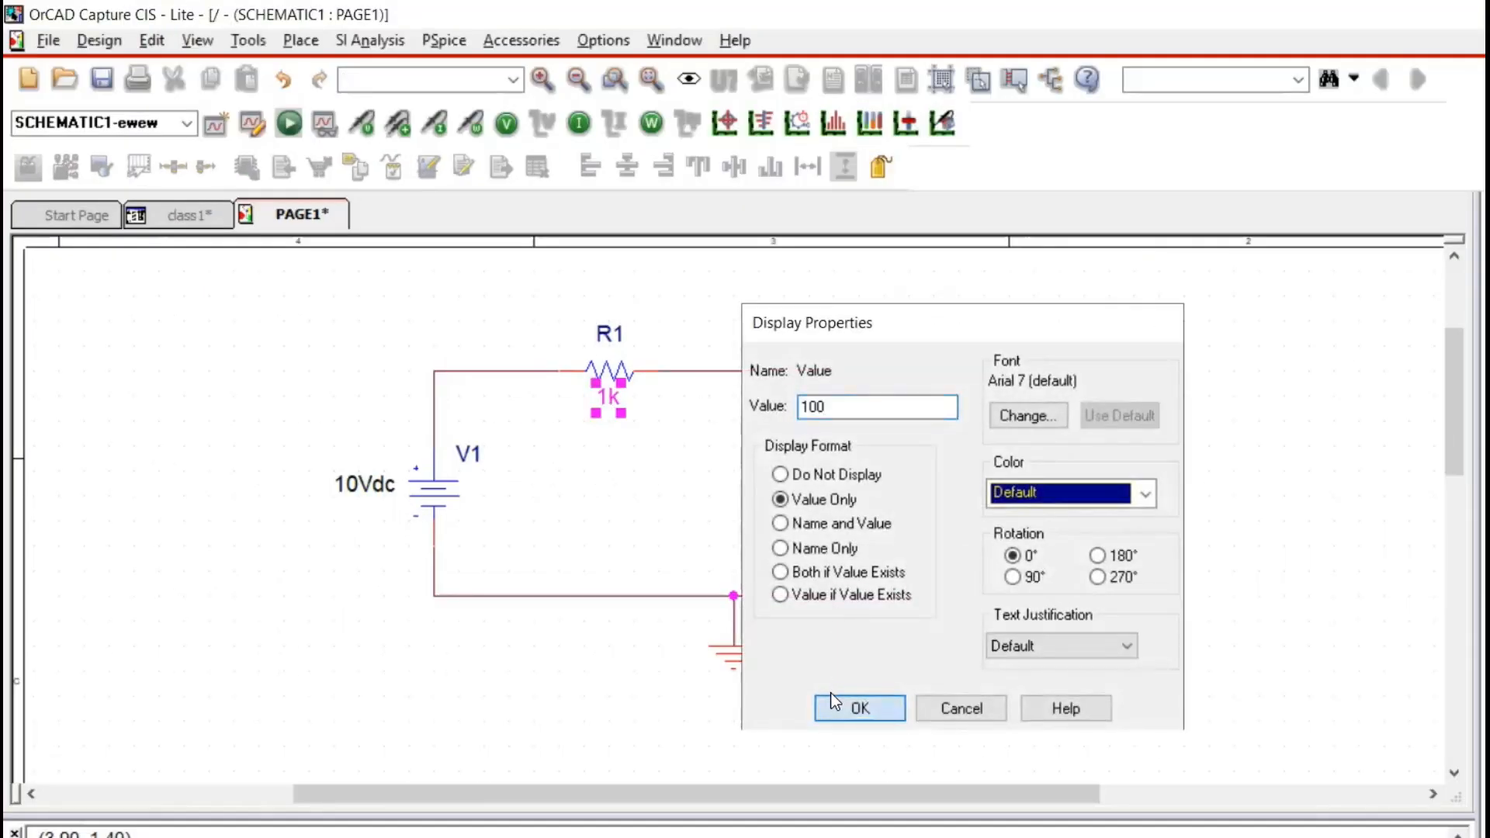
double_click(611, 335)
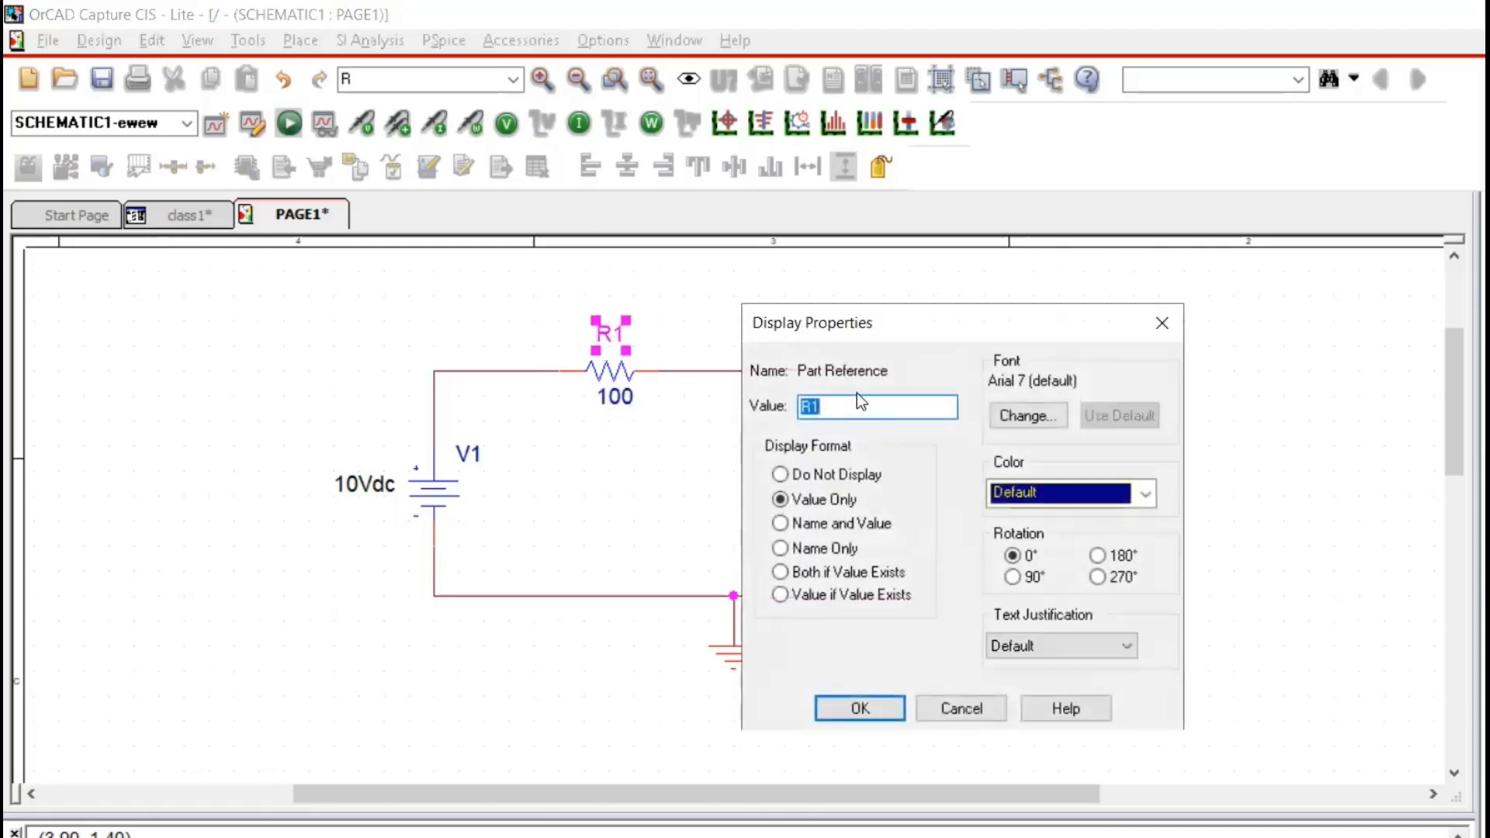
text(RS)
click(857, 708)
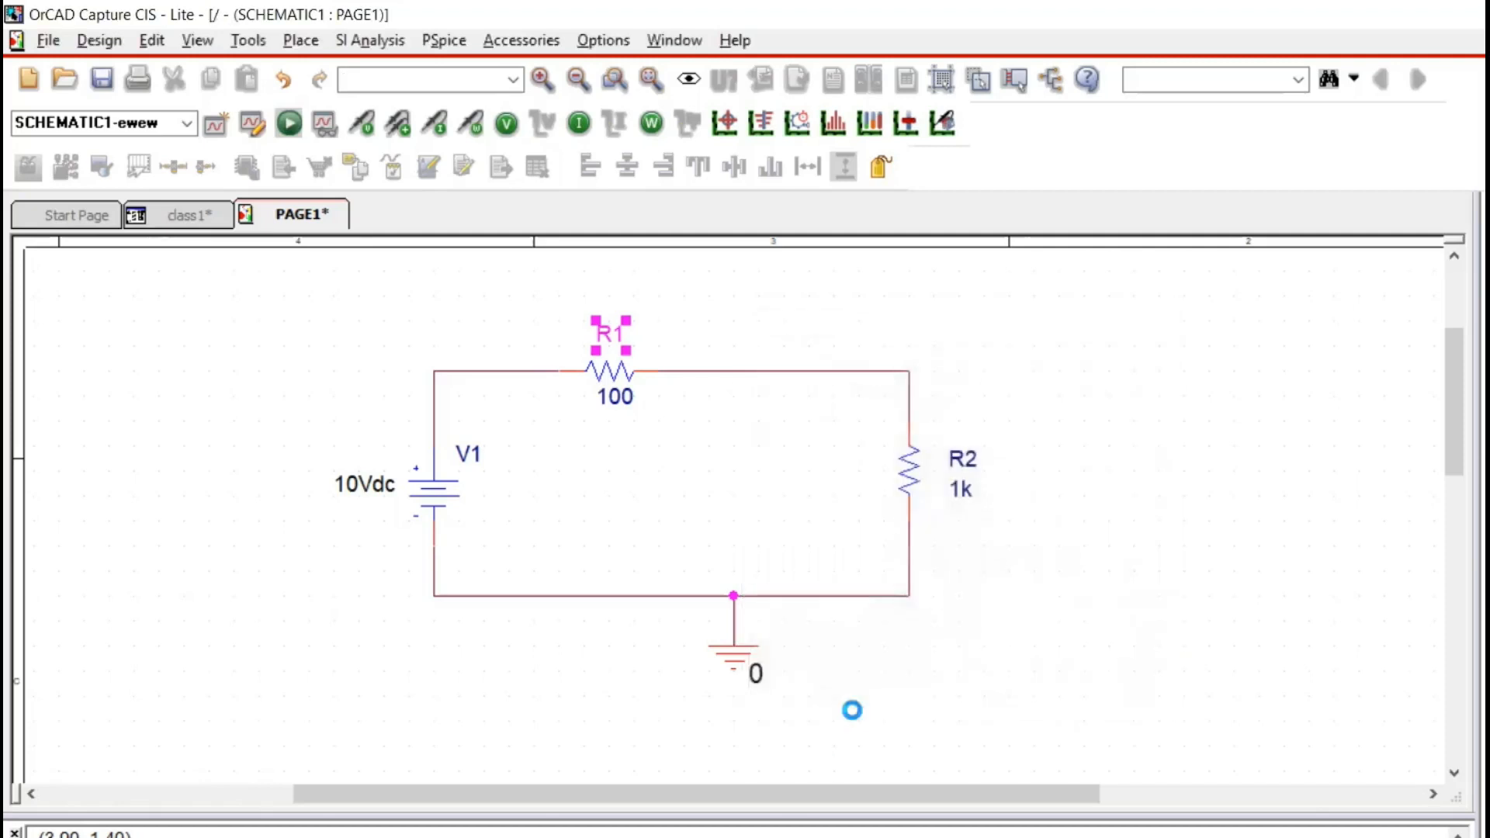
Rename the part reference of resistor R2 as RL.
double_click(965, 459)
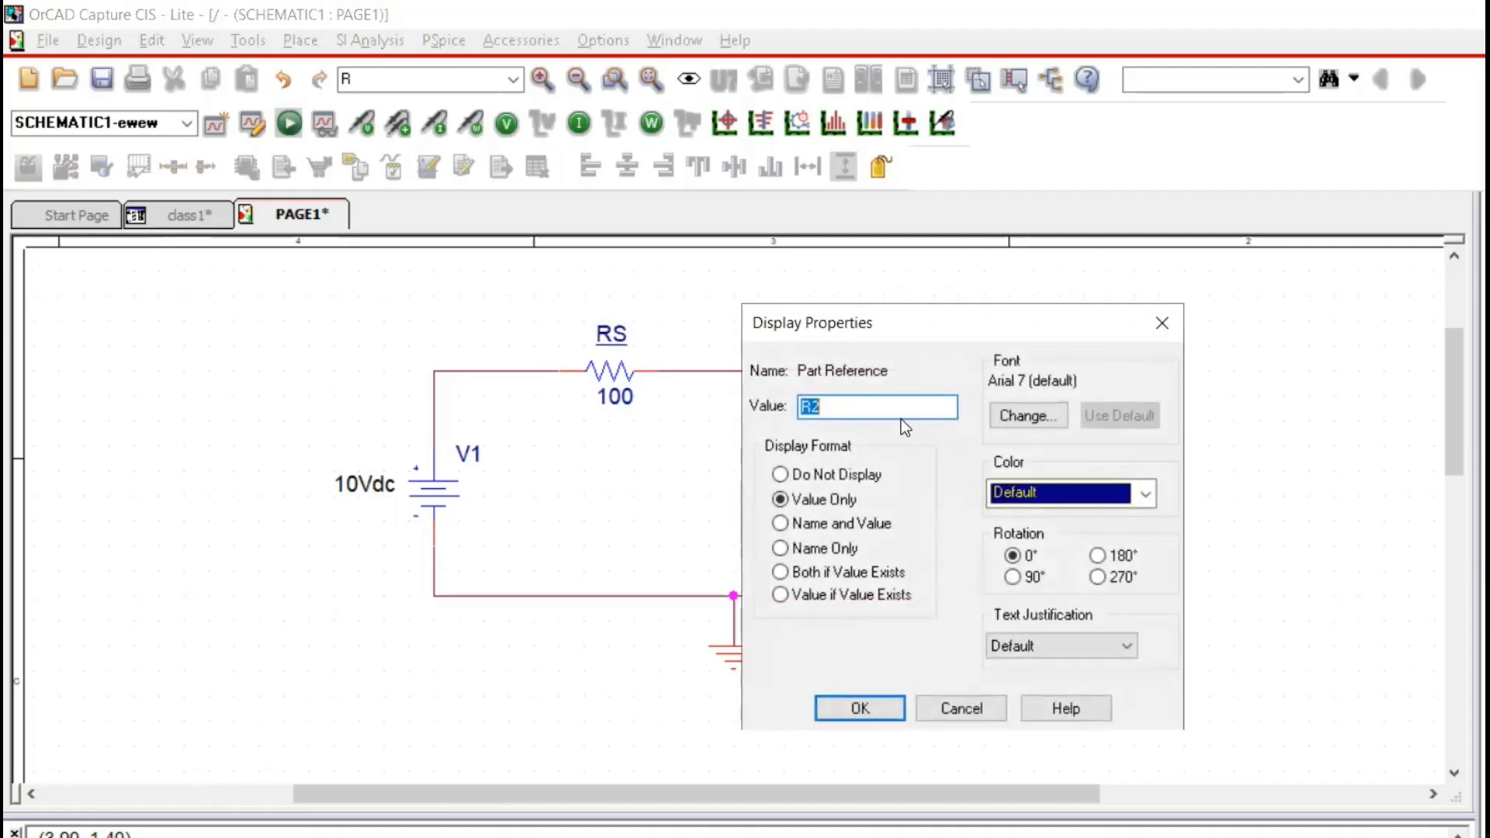
text(RL)
click(849, 698)
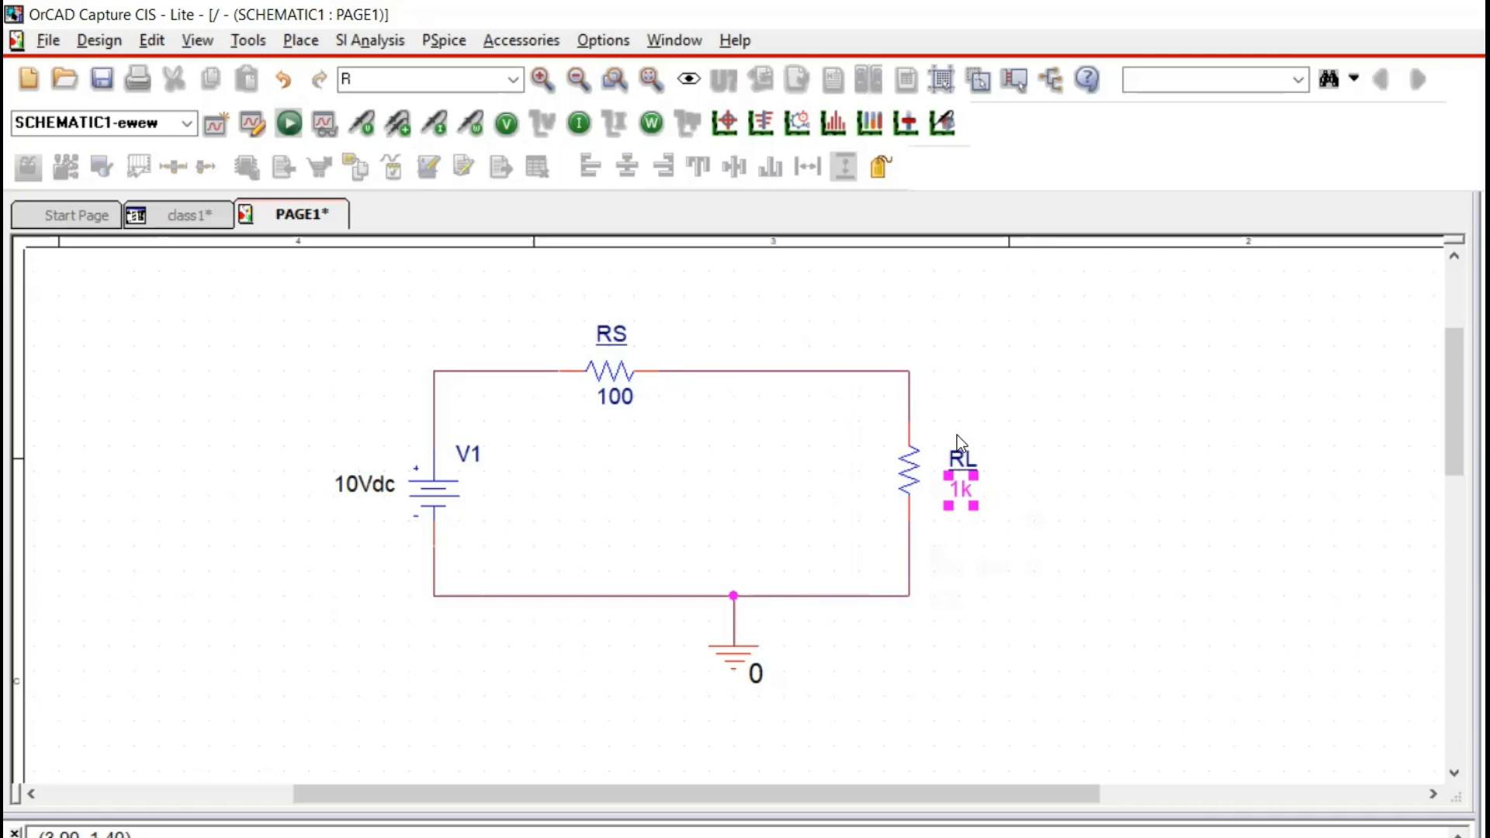
Place one PARAM part from the SPECIAL library in the empty area to the upper right of the circuit.
key(p)
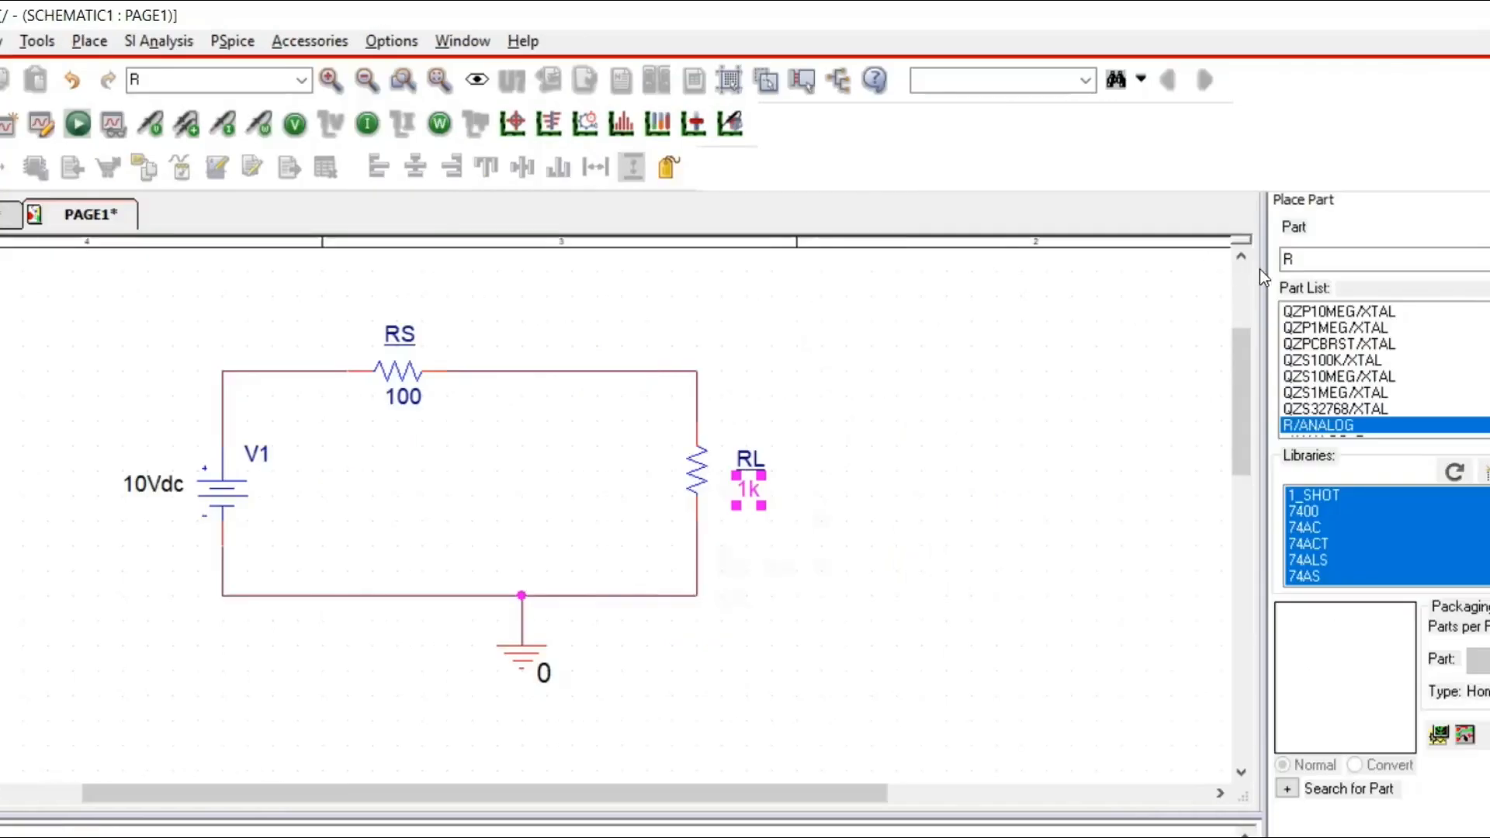
double_click(1299, 261)
text(paraM)
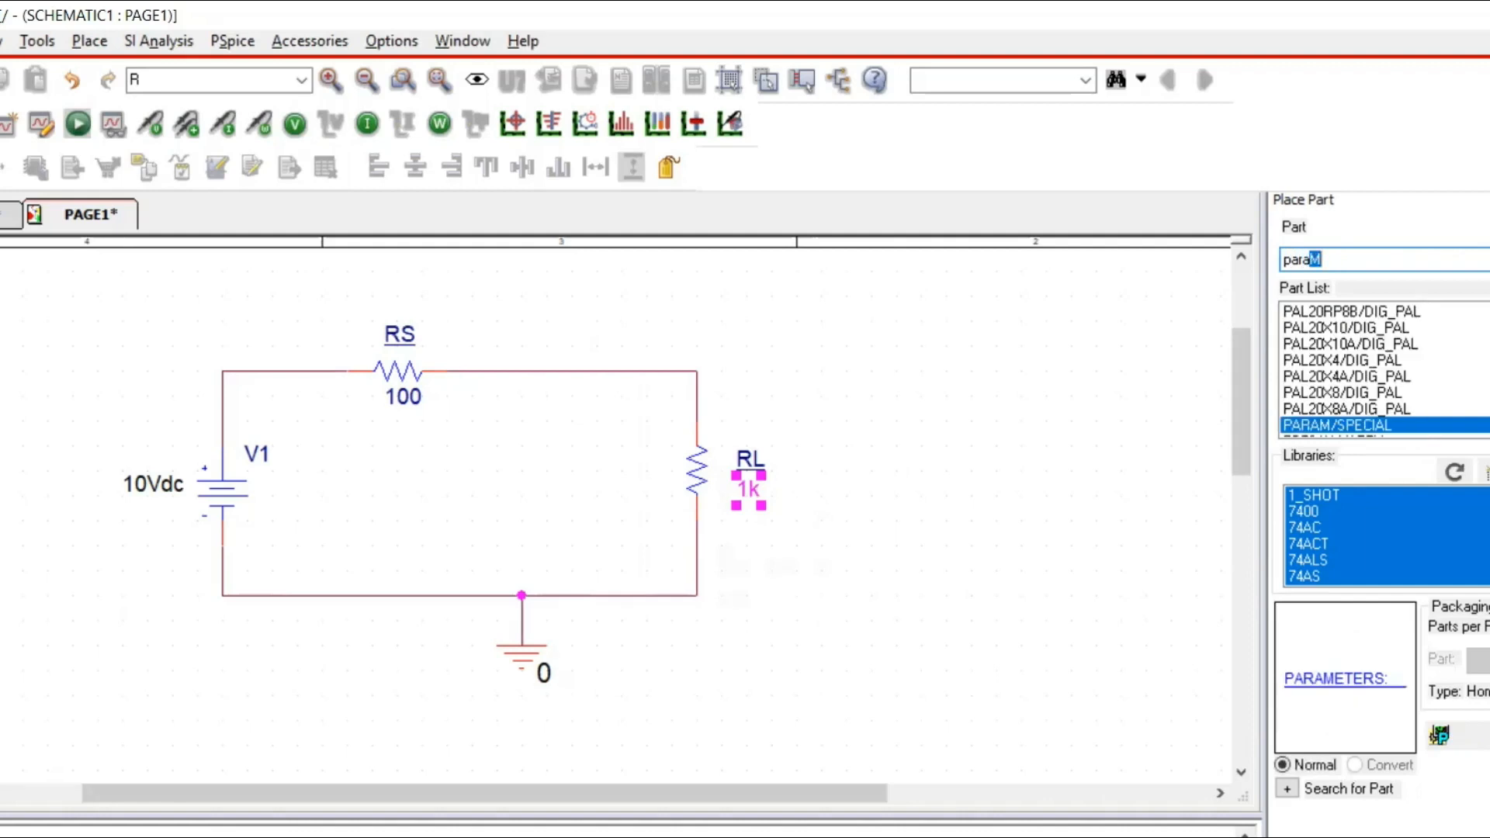
key(Return)
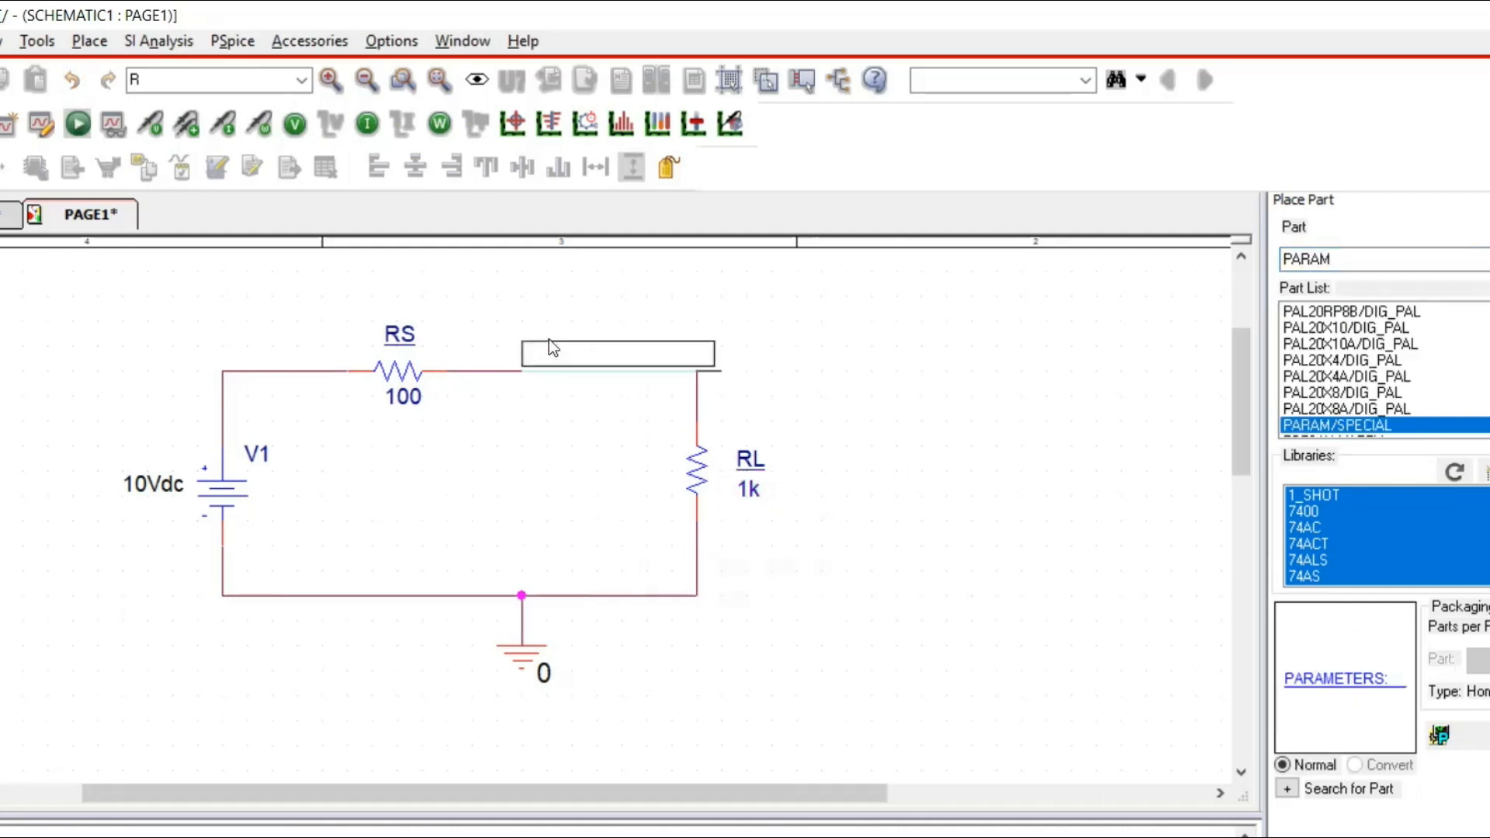
click(850, 327)
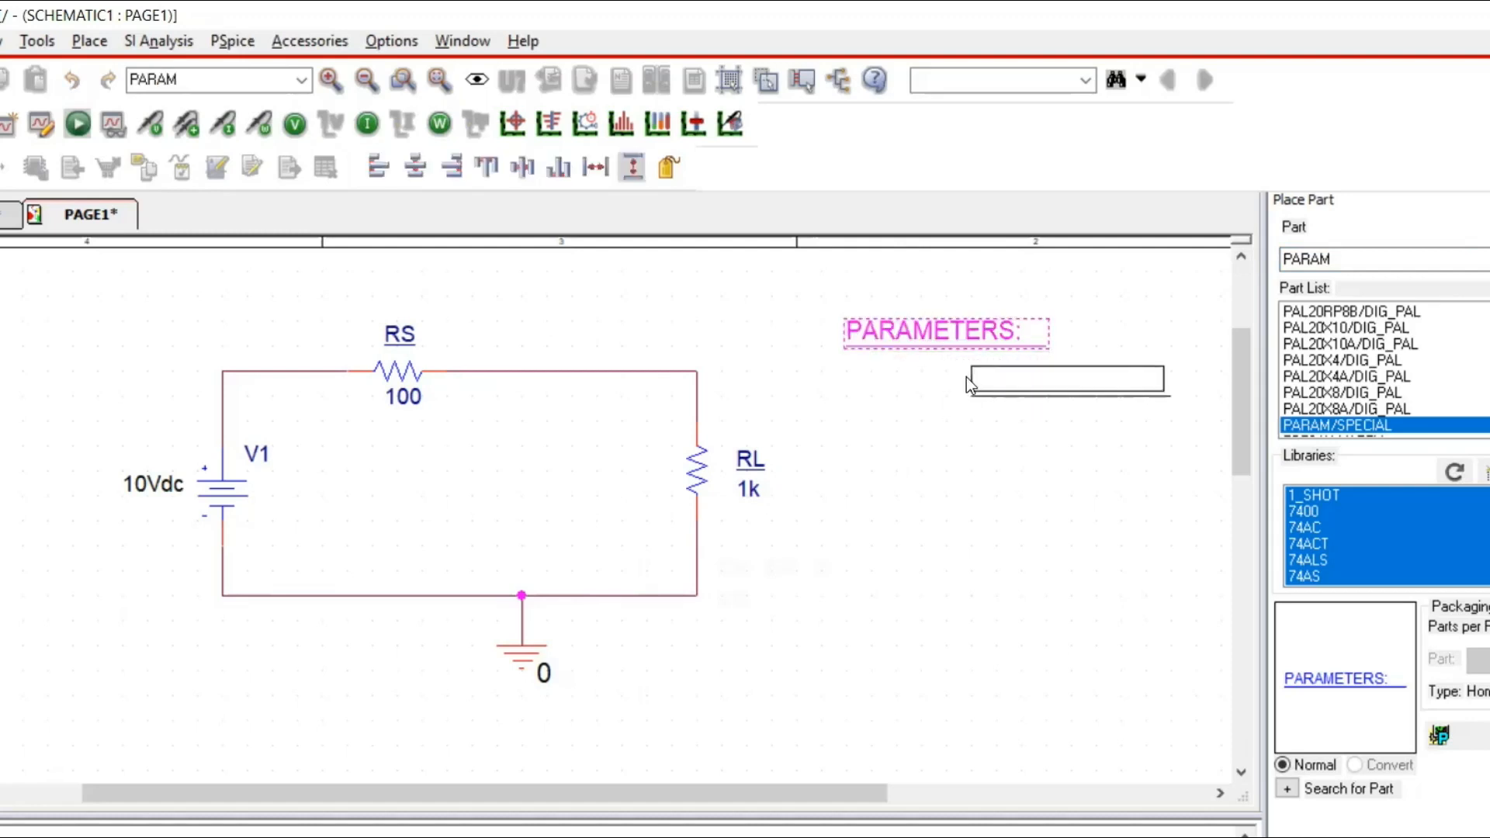
key(Escape)
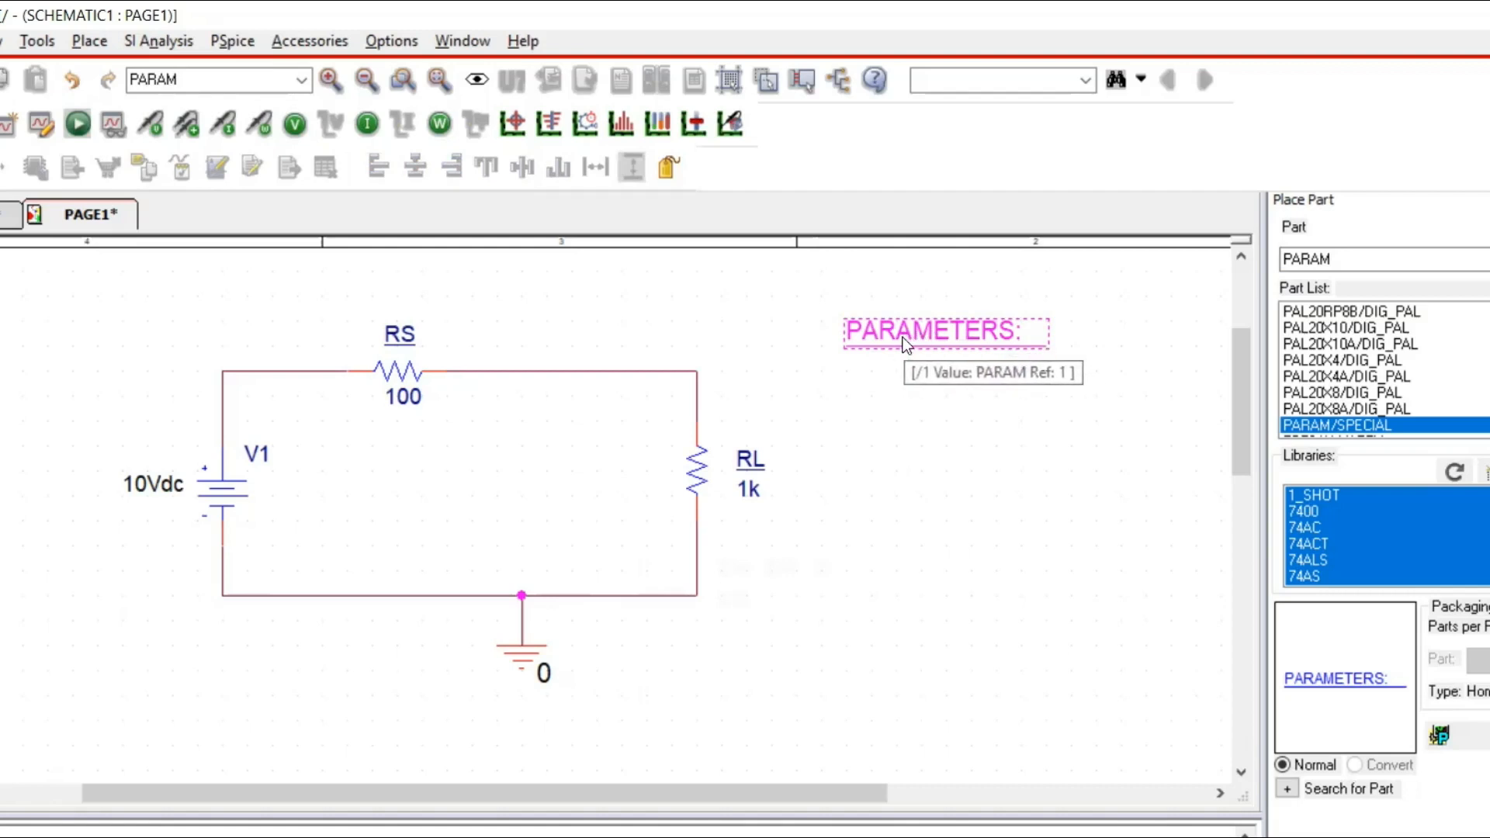
Replace the value of load resistor RL with the parameter expression {R_val}.
click(750, 492)
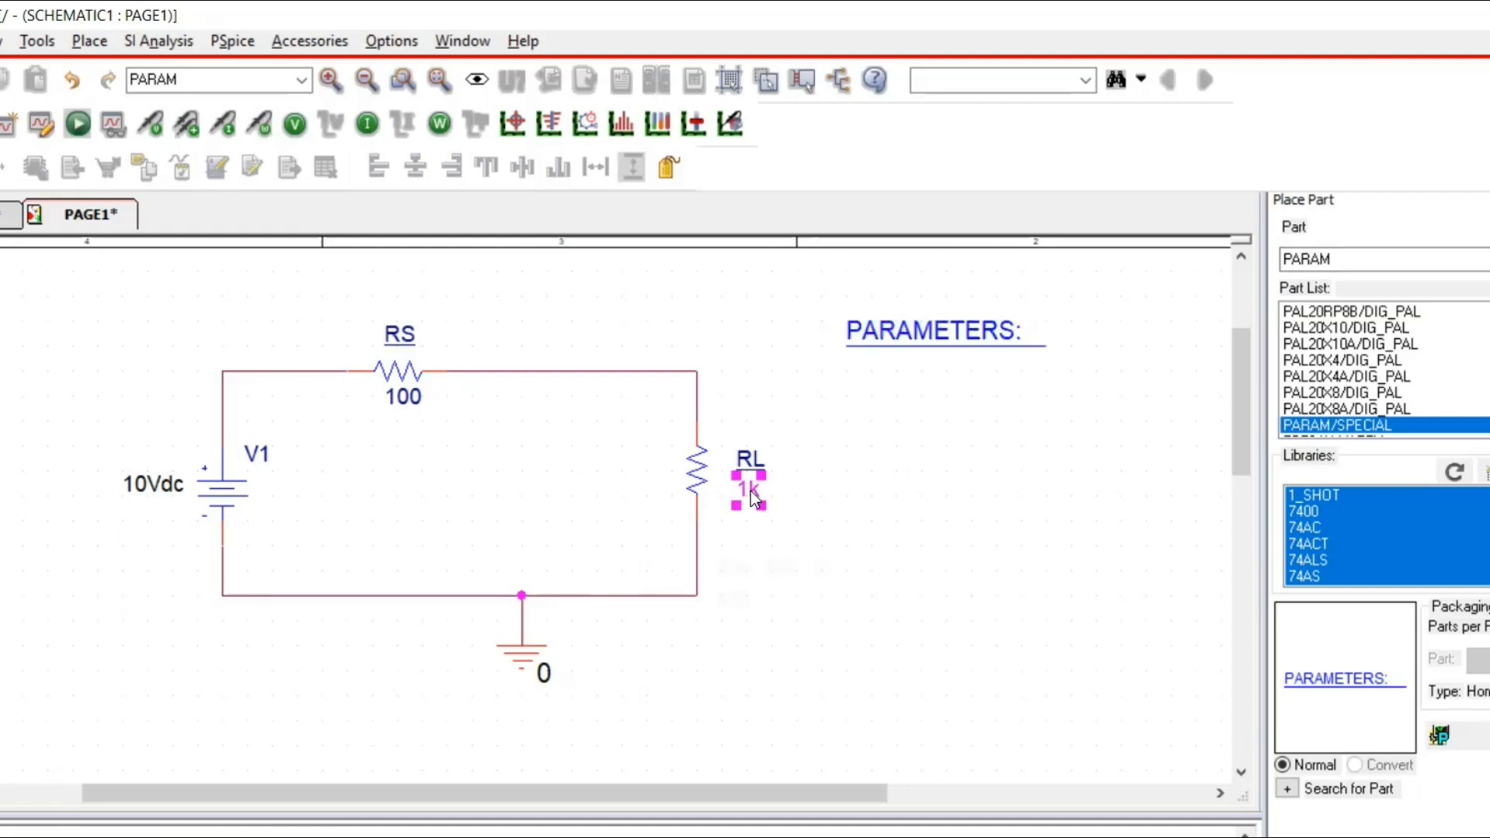
double_click(749, 494)
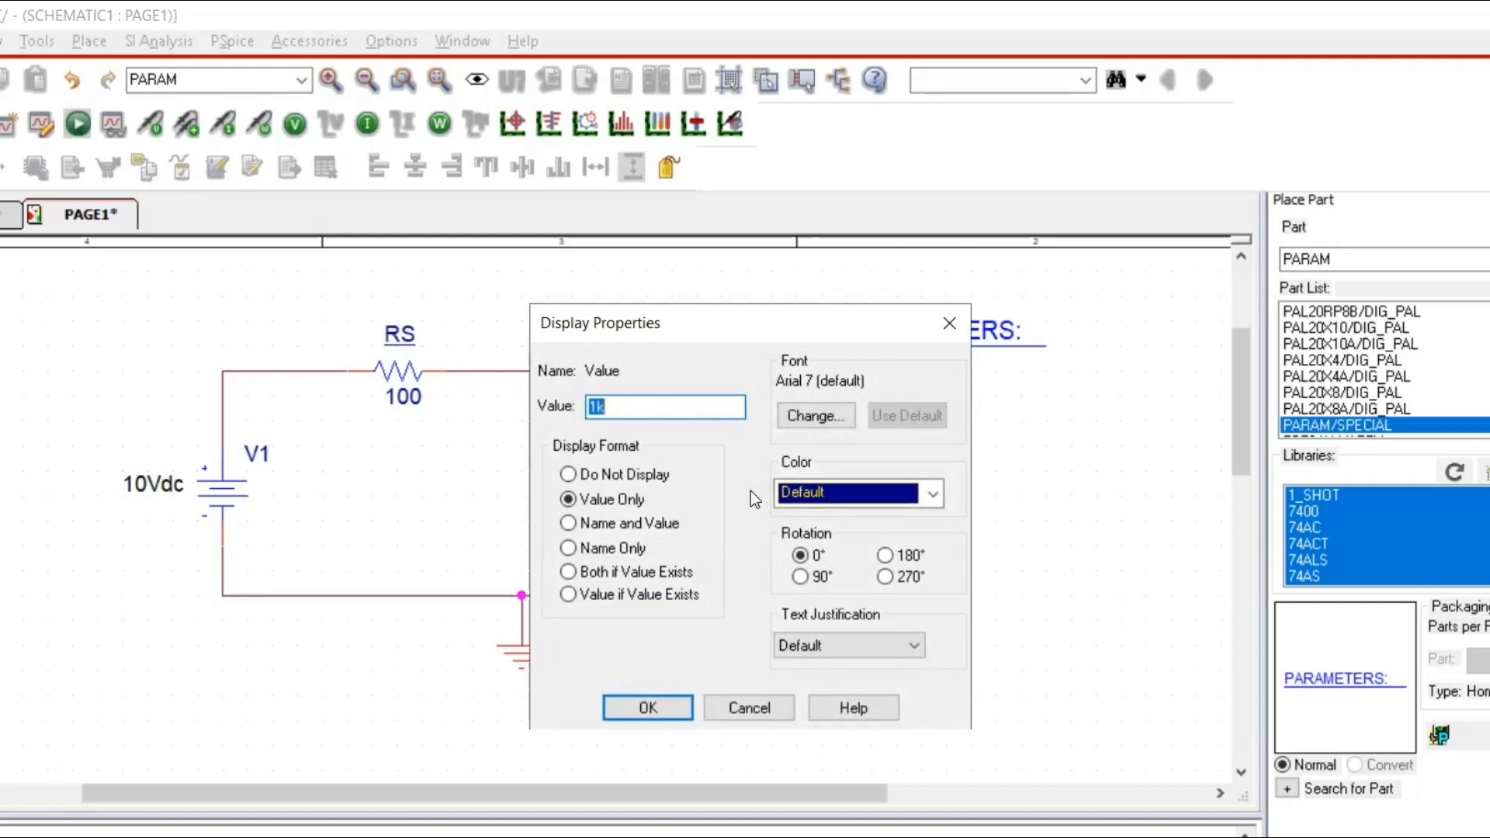
text({)
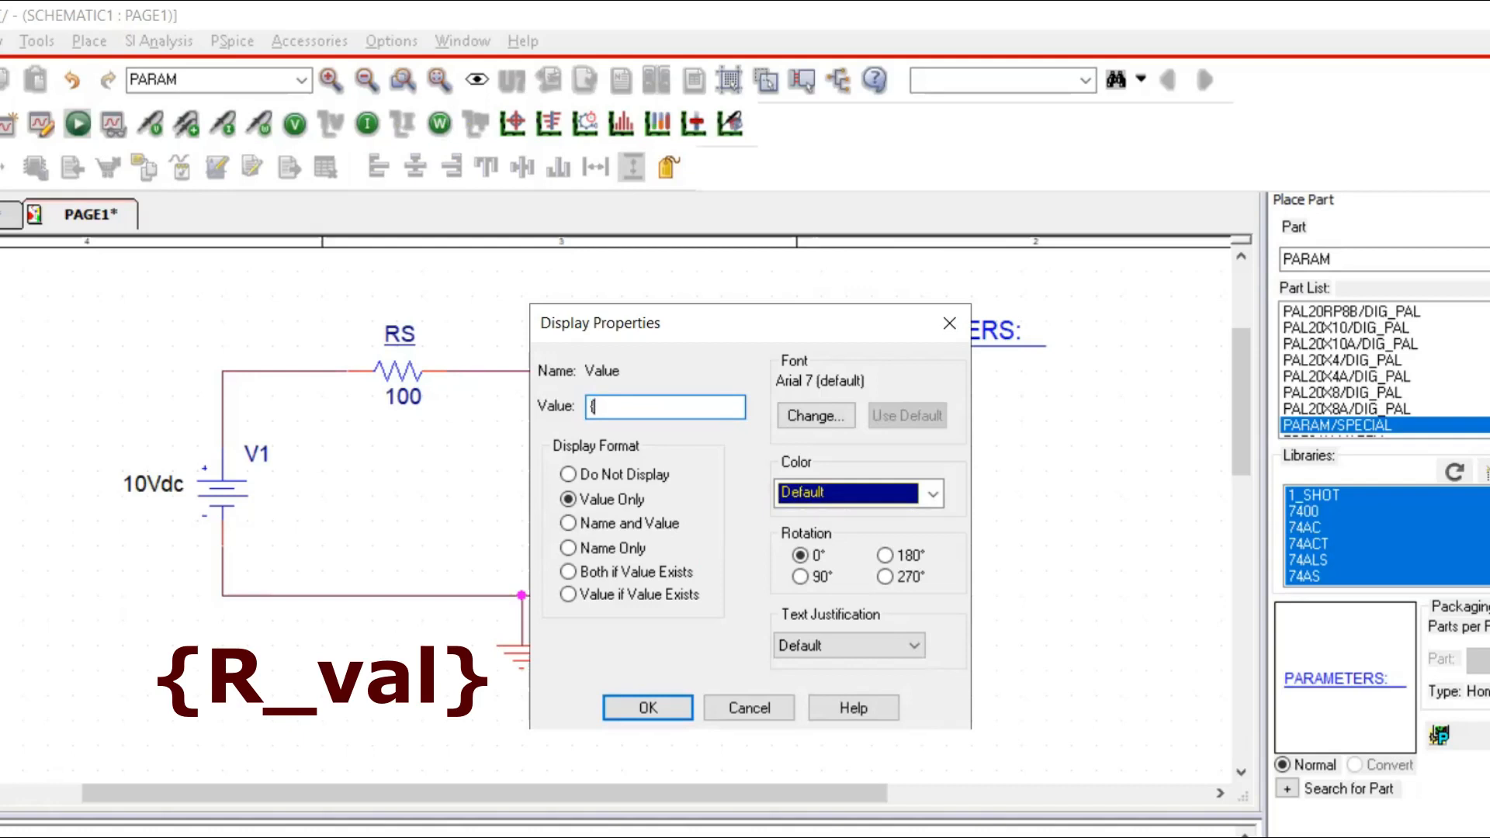
text(R_val})
click(658, 712)
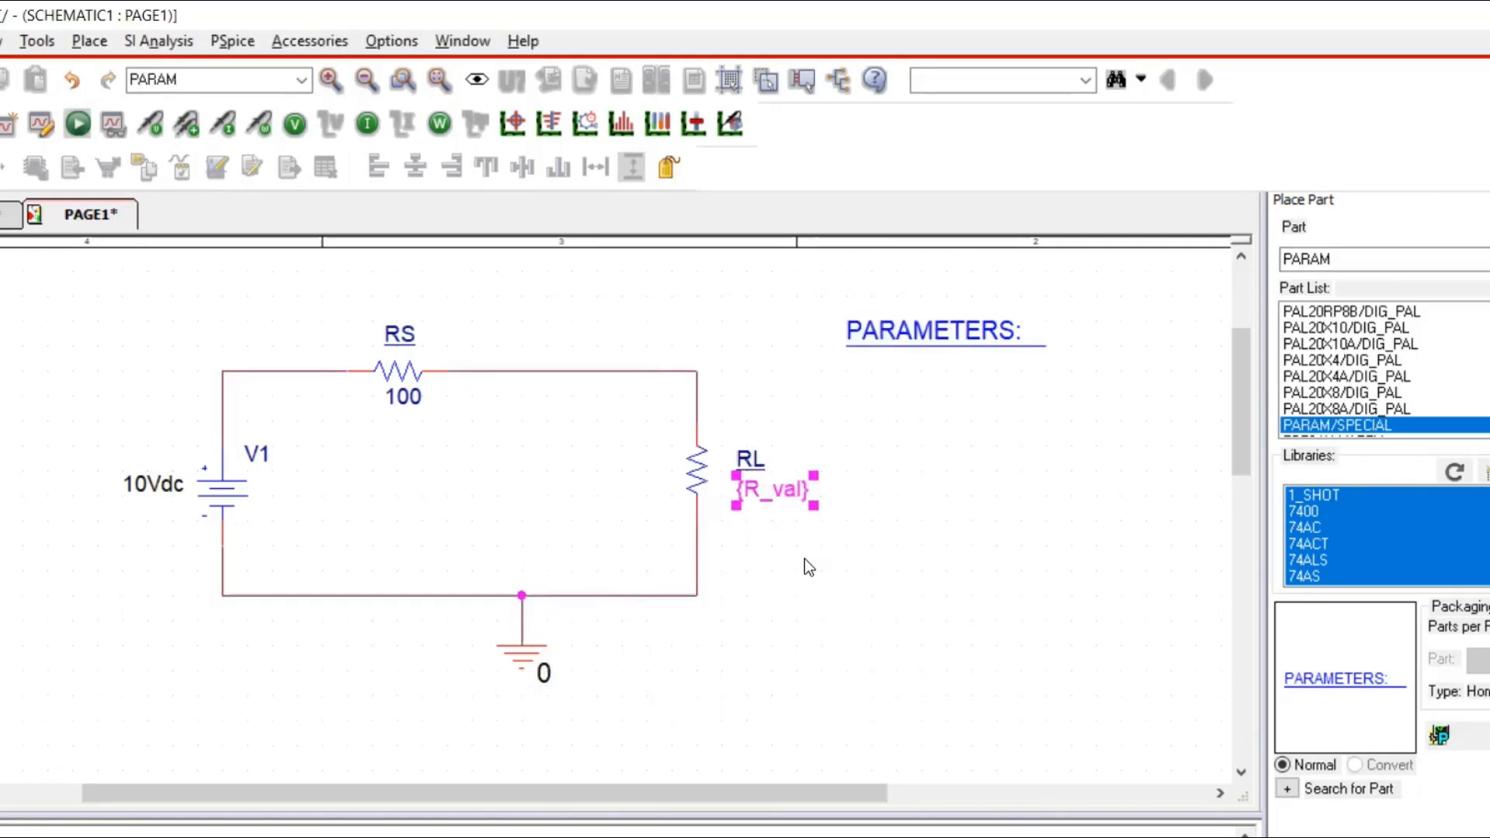
click(803, 512)
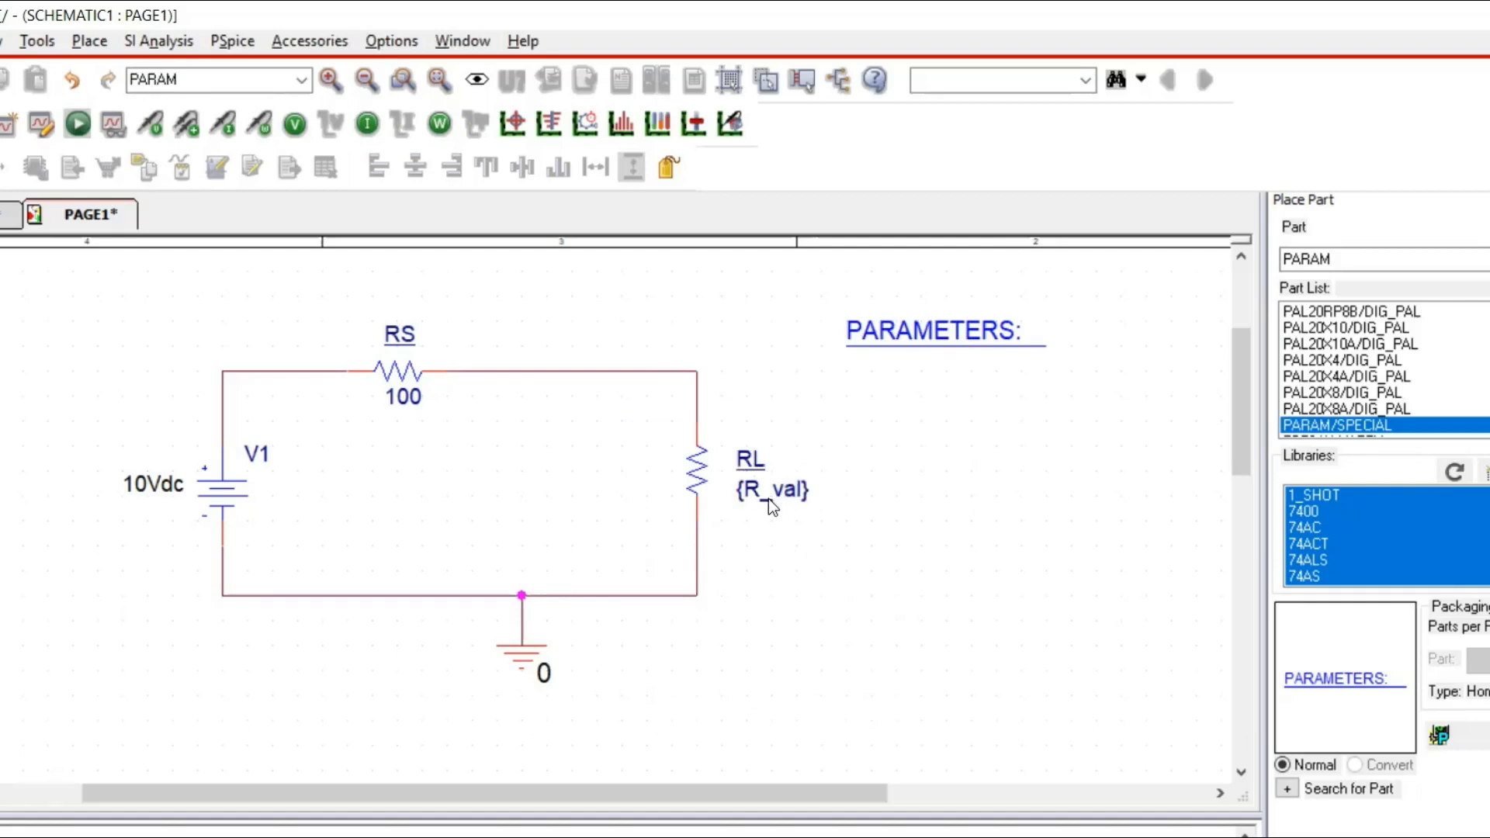
Add a new property named R_val with value 1k to the PARAMETERS part, with its display option turned on.
click(905, 333)
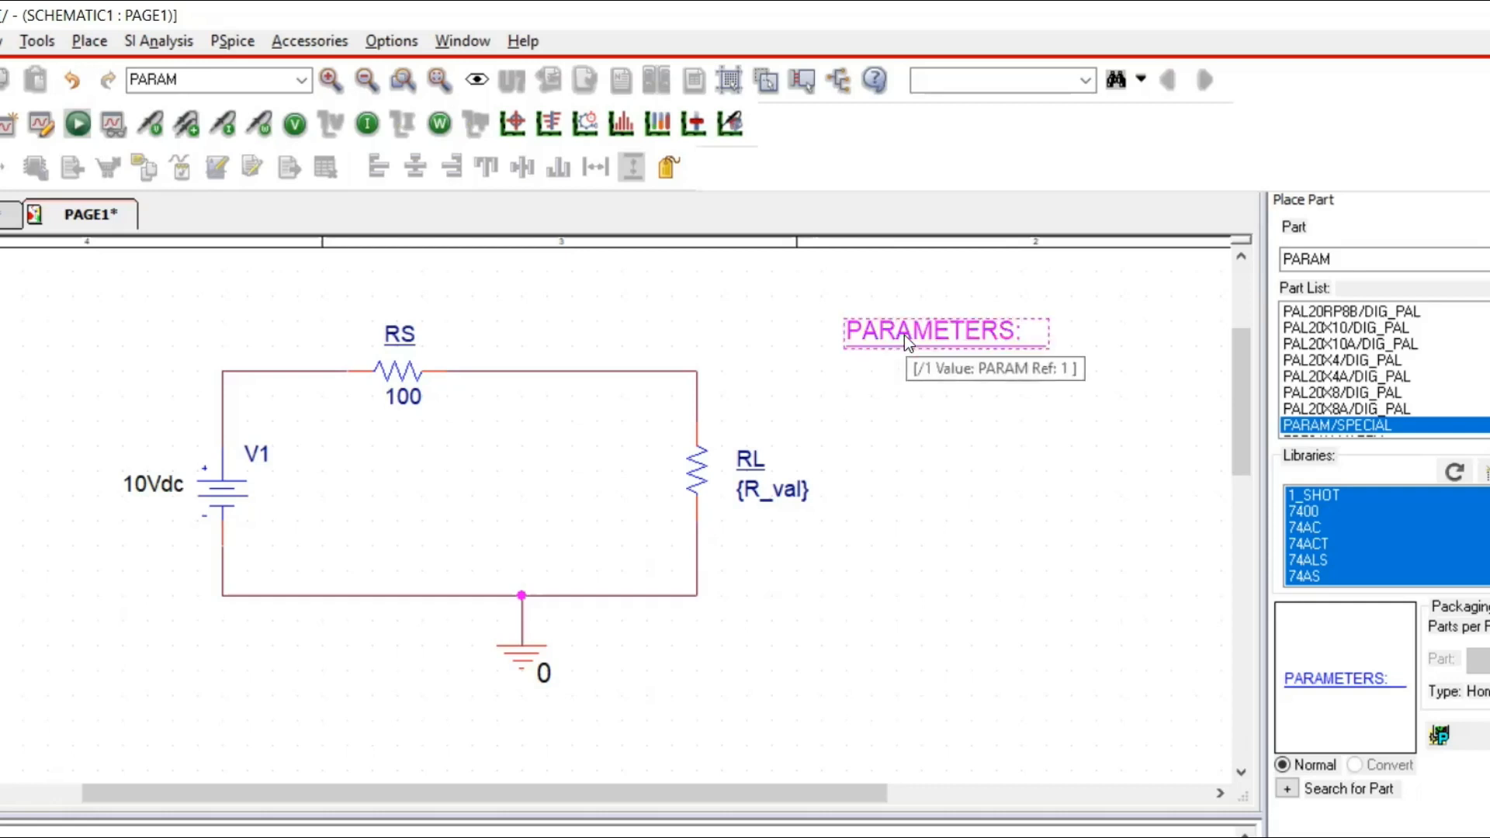
double_click(905, 333)
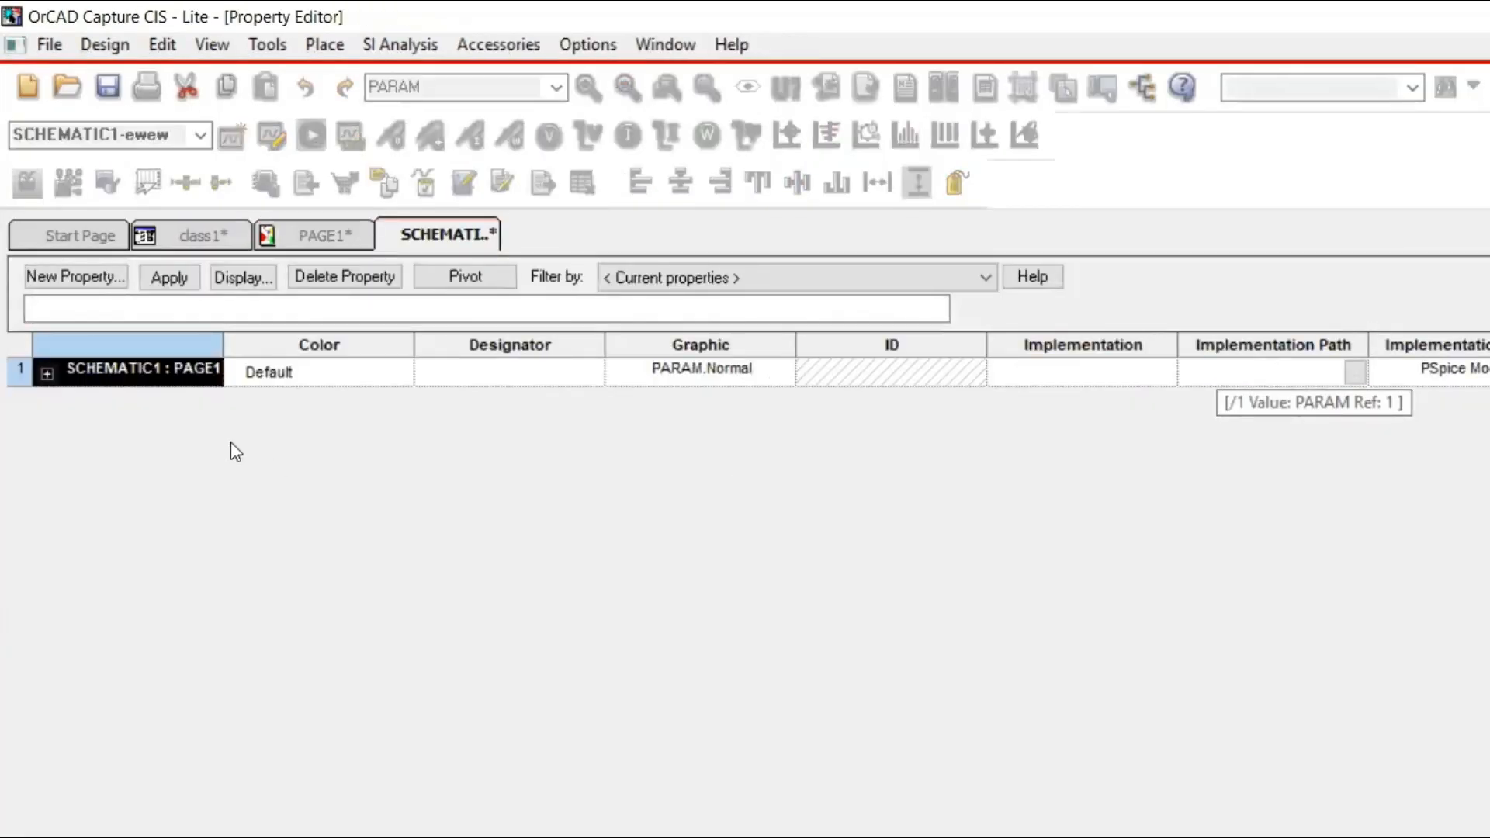
click(77, 277)
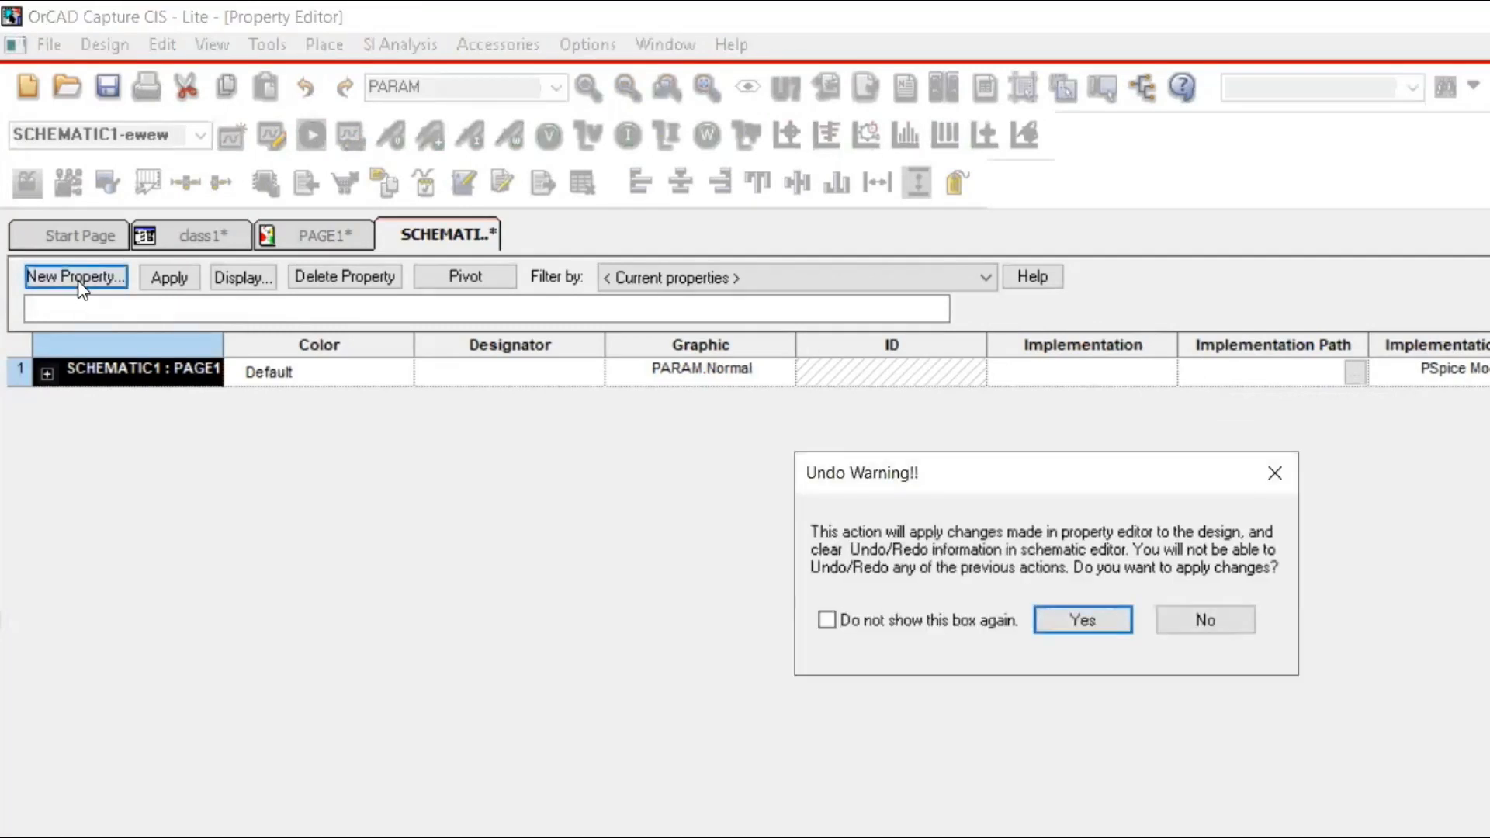
click(1081, 619)
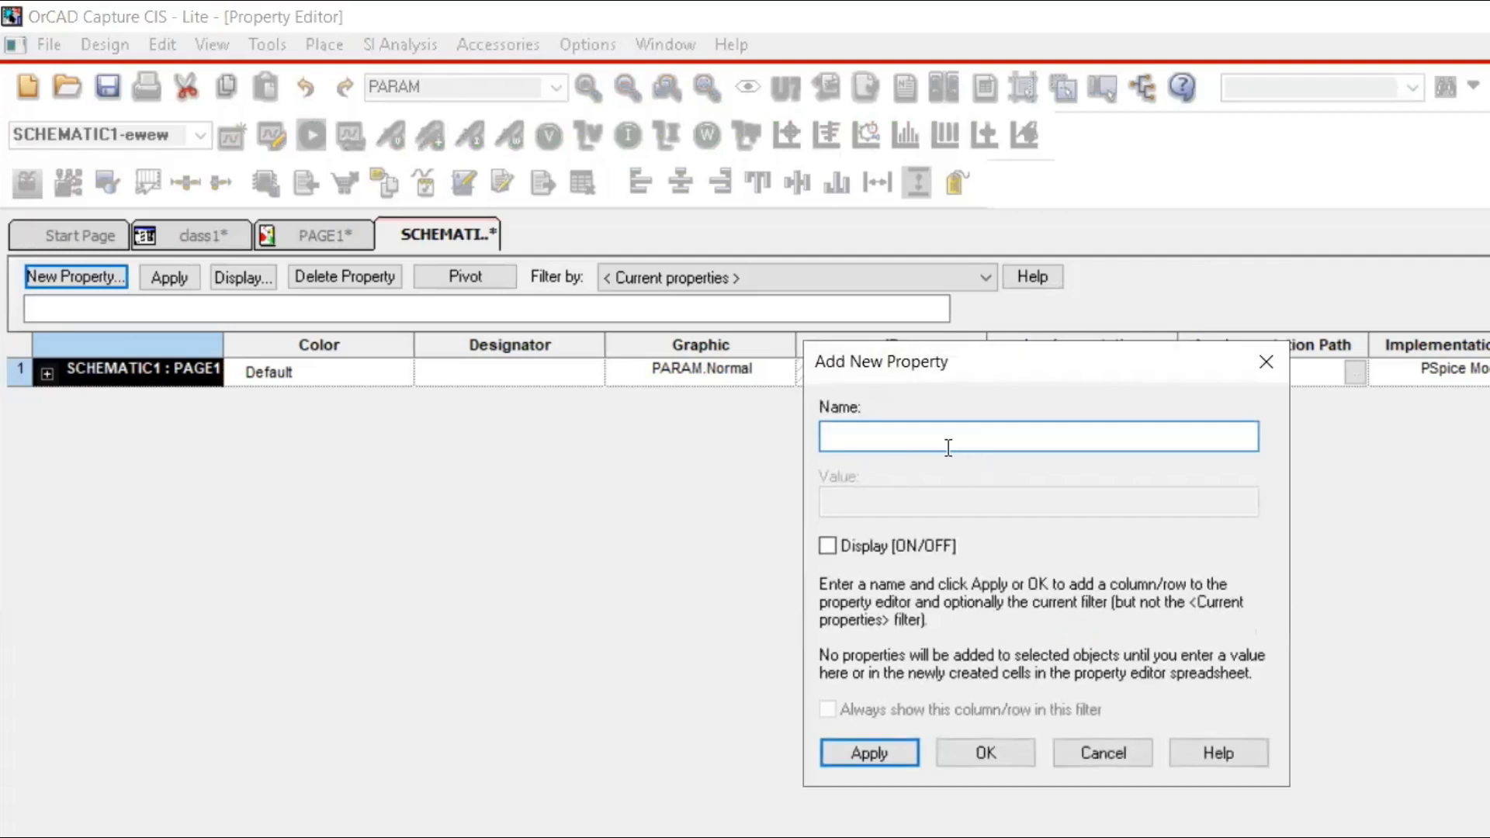
text(R)
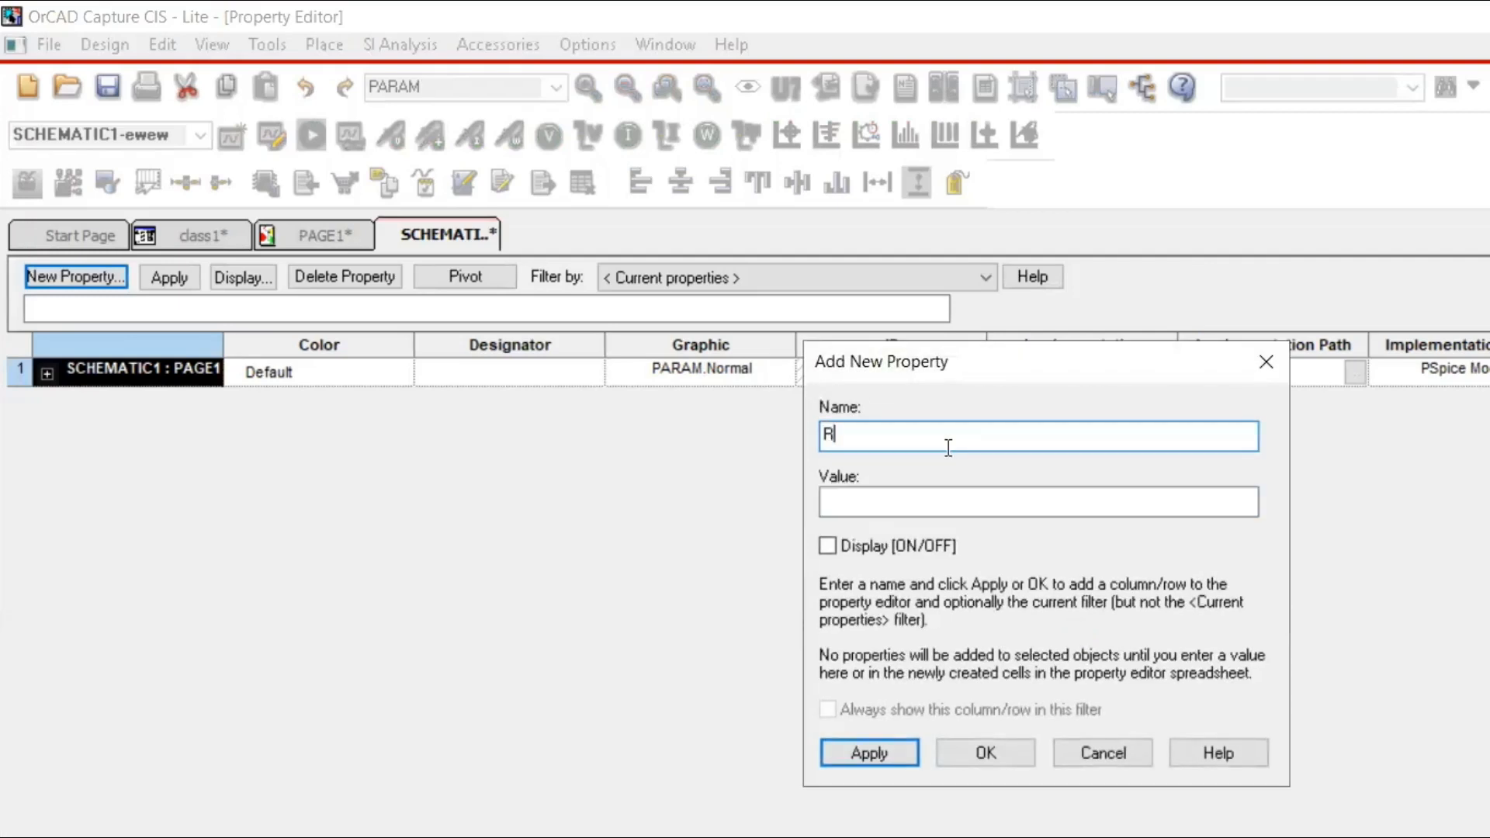
text(_val)
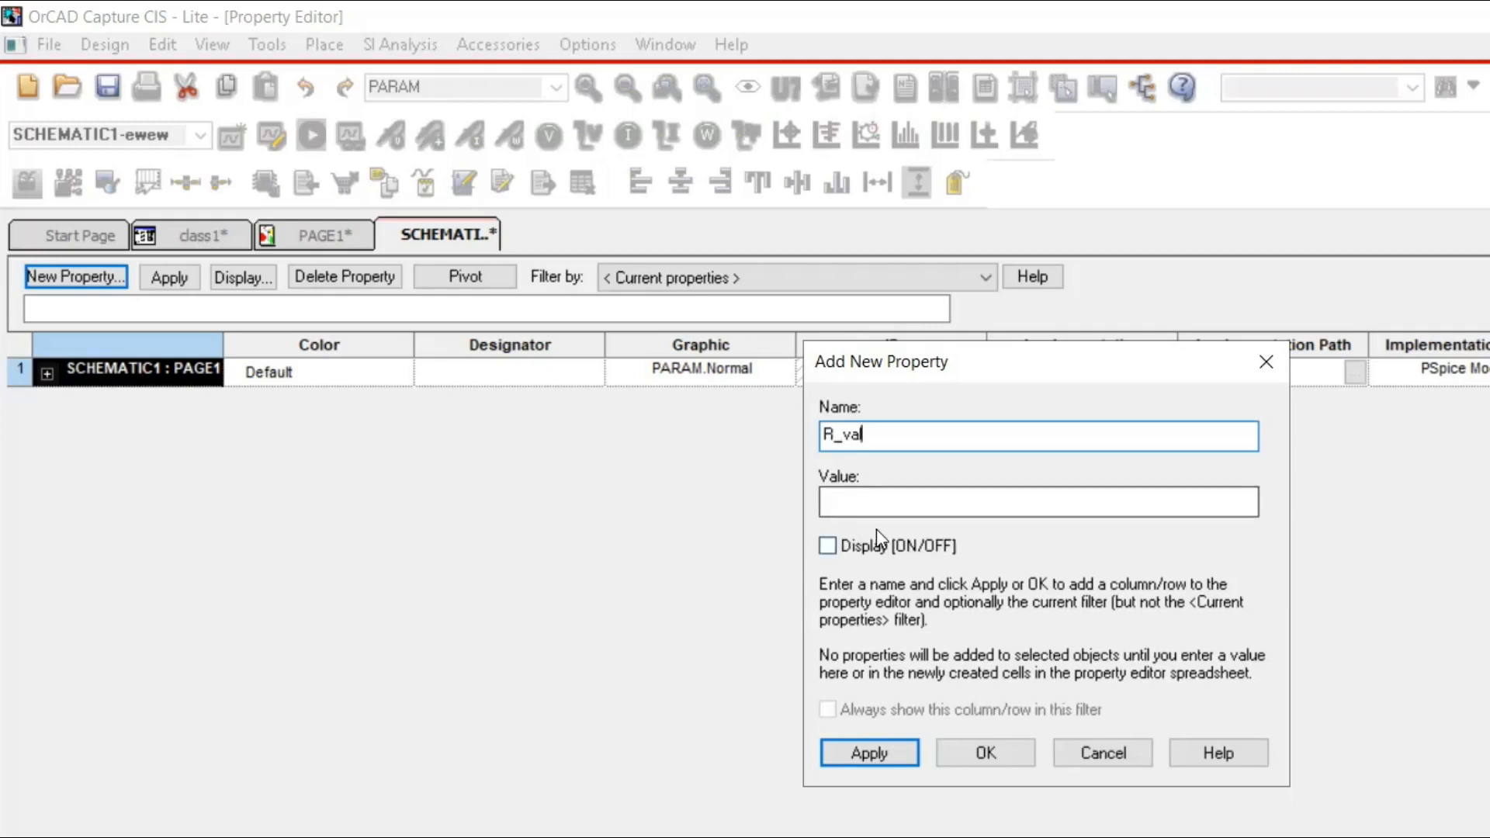
click(871, 505)
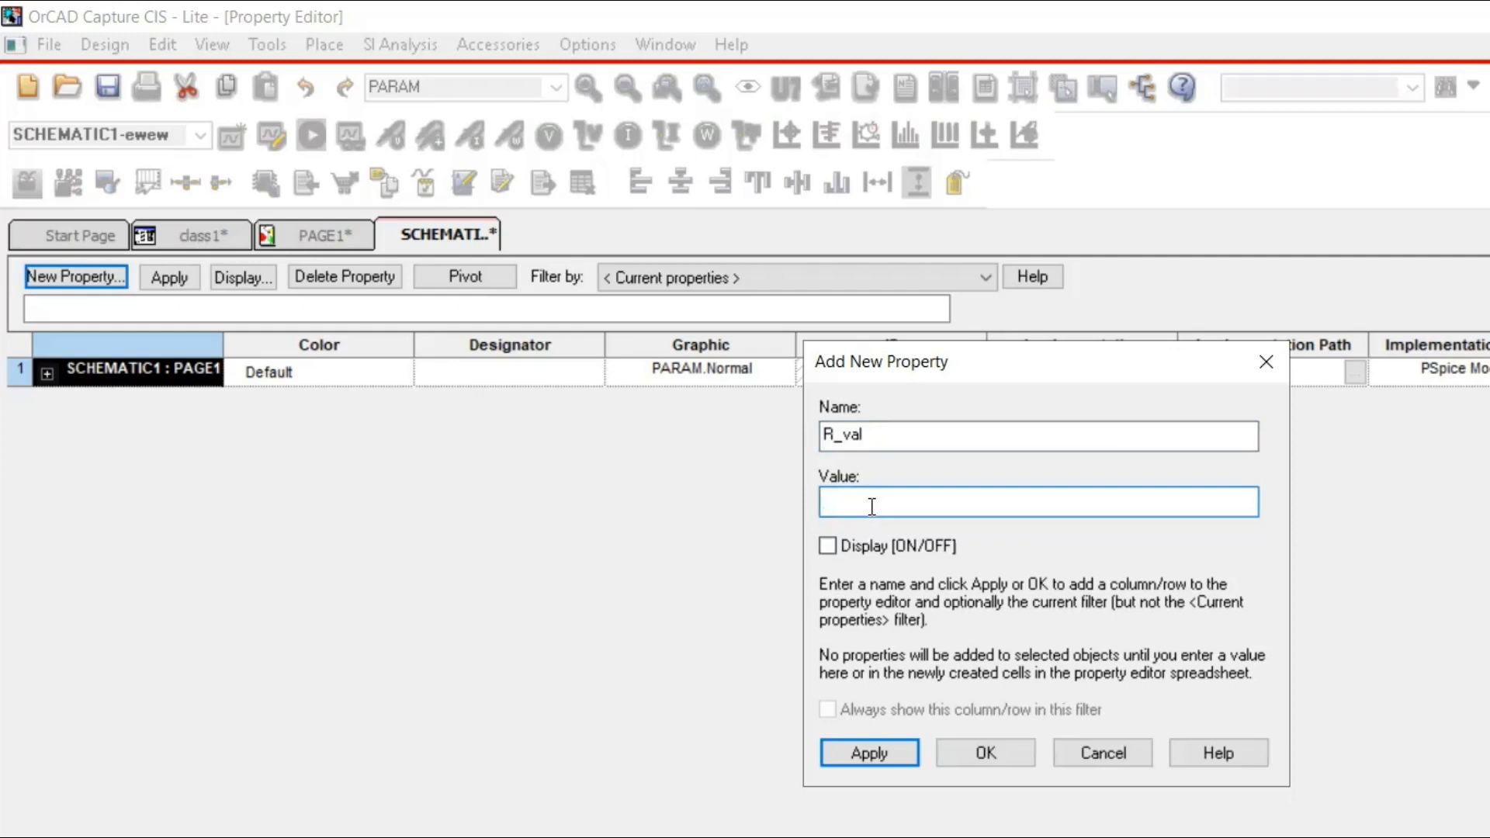
text(1k)
click(826, 546)
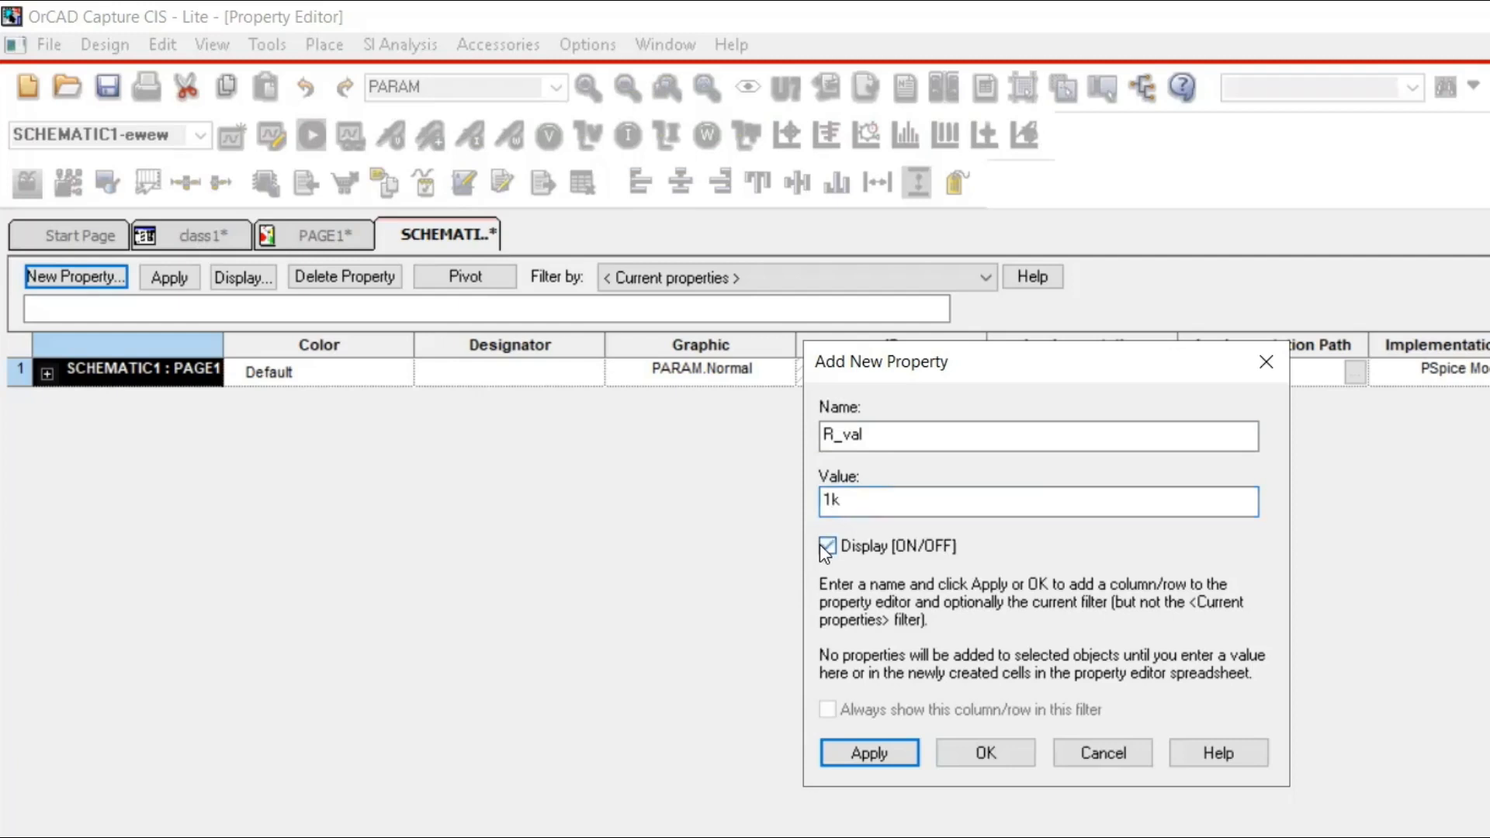
click(971, 757)
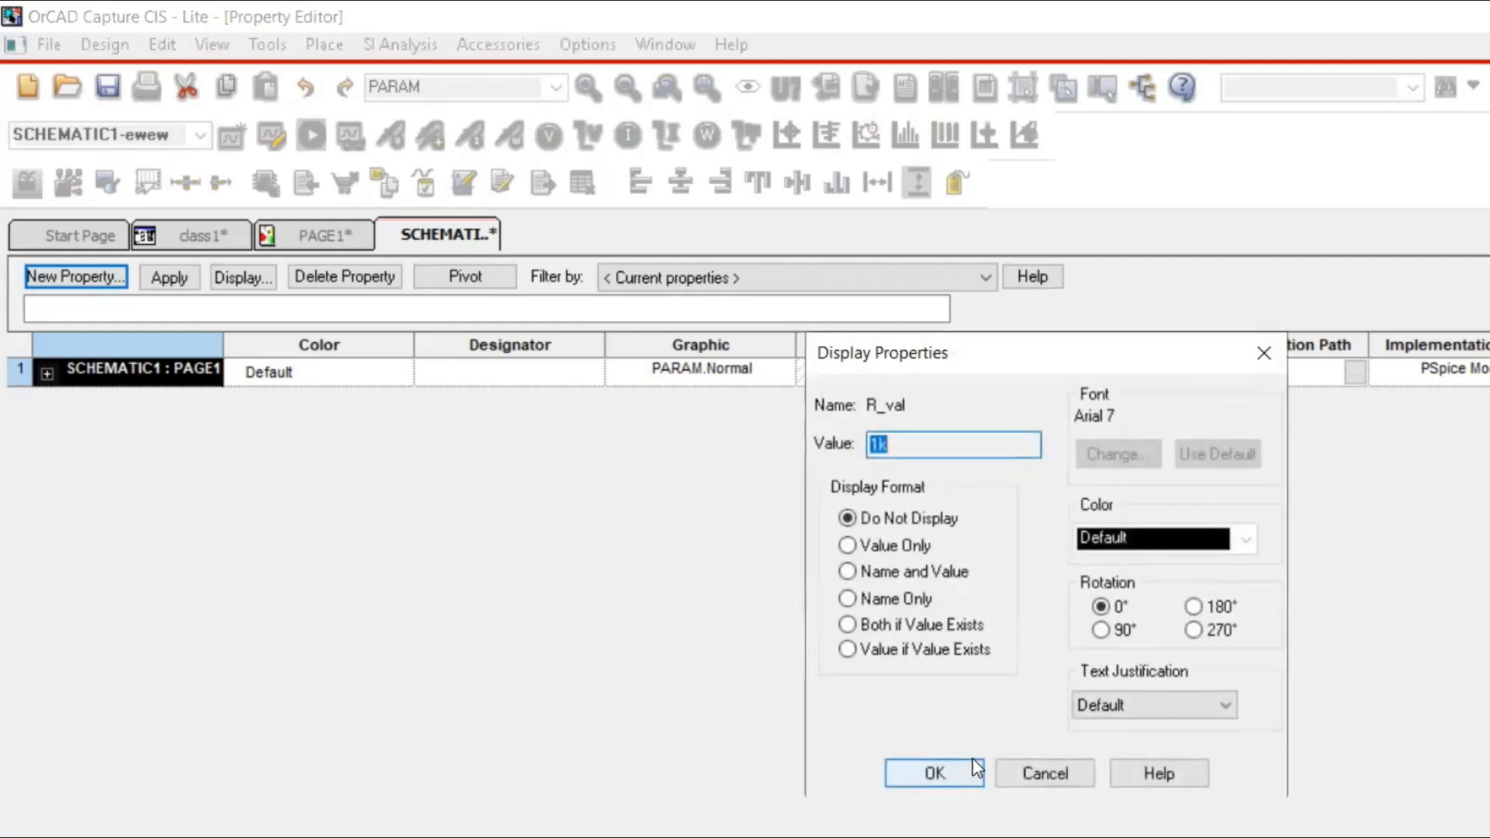
Set the R_val property to display its name and value, apply the change to the design, and return to the PAGE1 schematic.
click(879, 570)
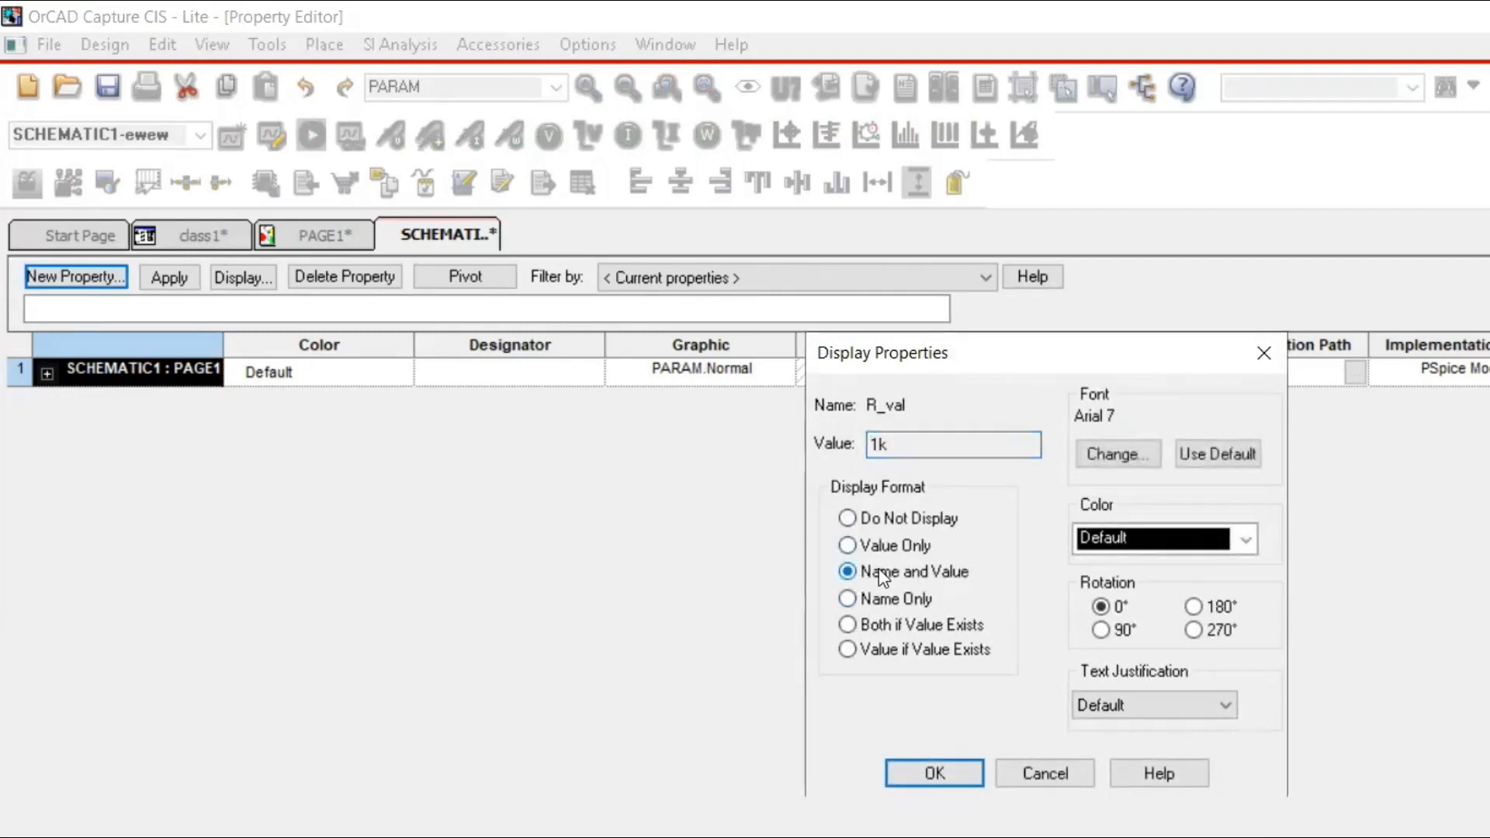
click(921, 770)
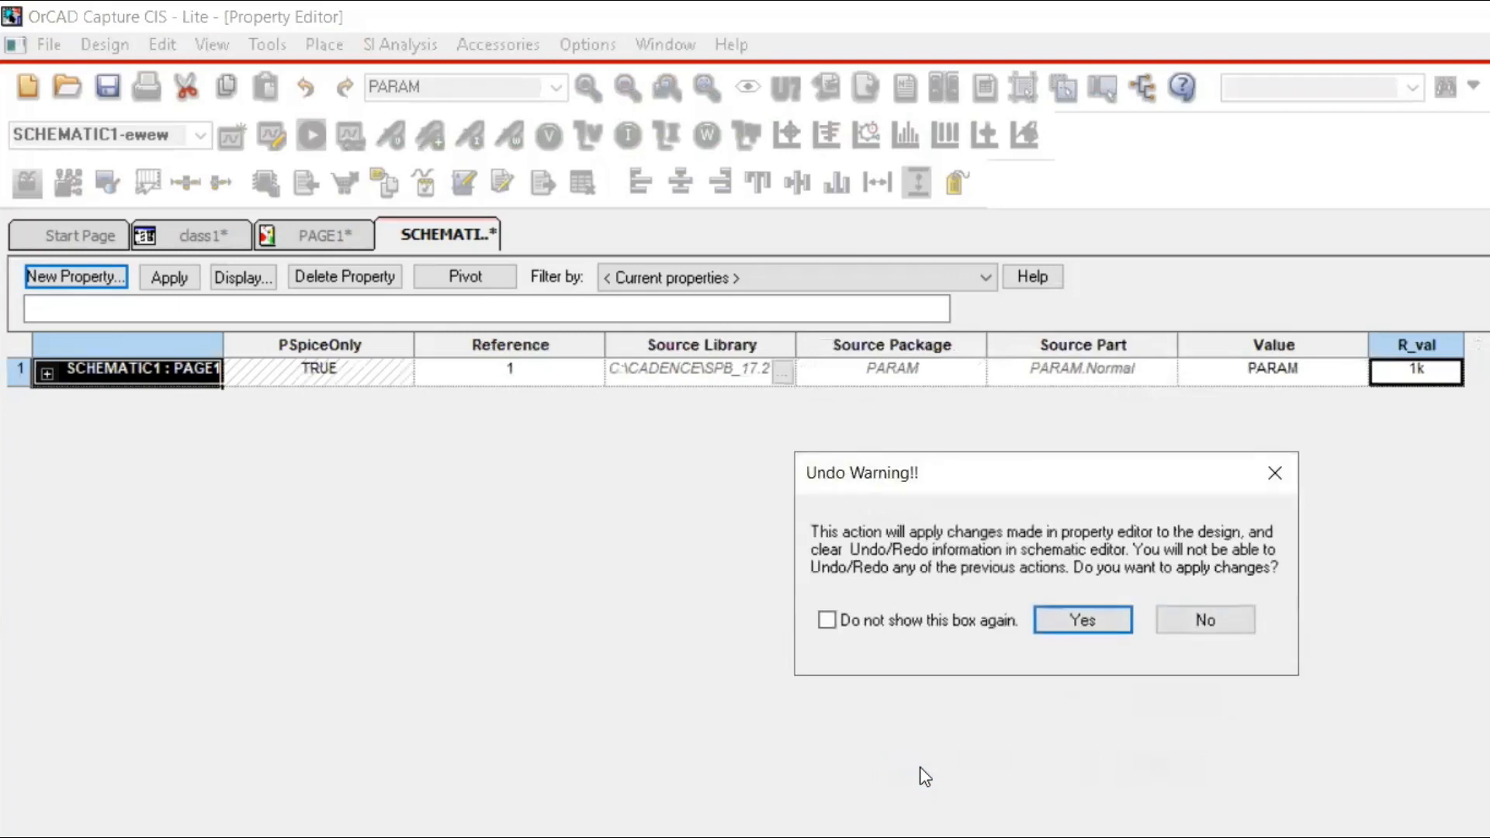
click(1071, 619)
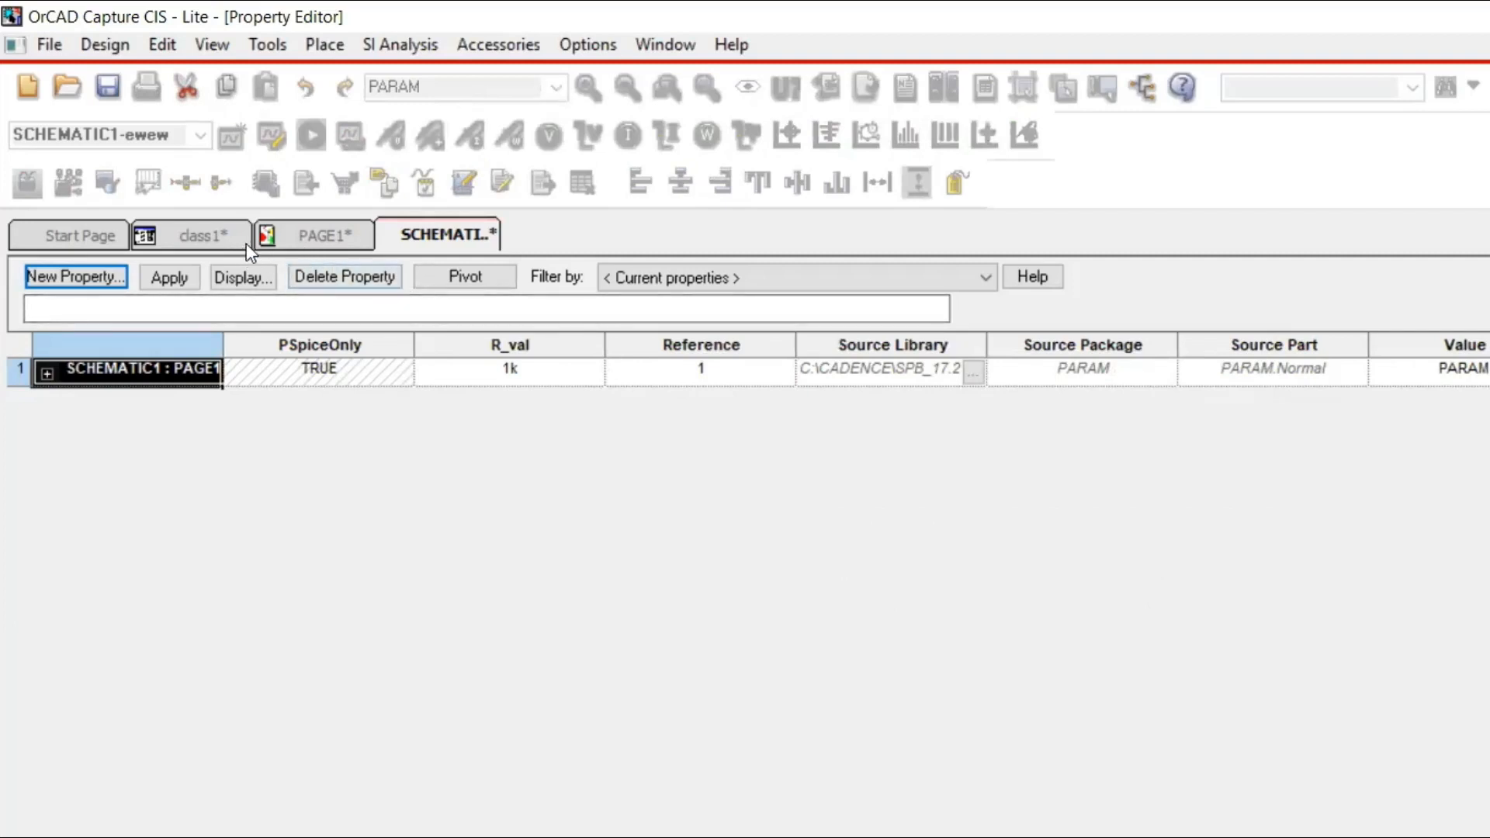
click(309, 245)
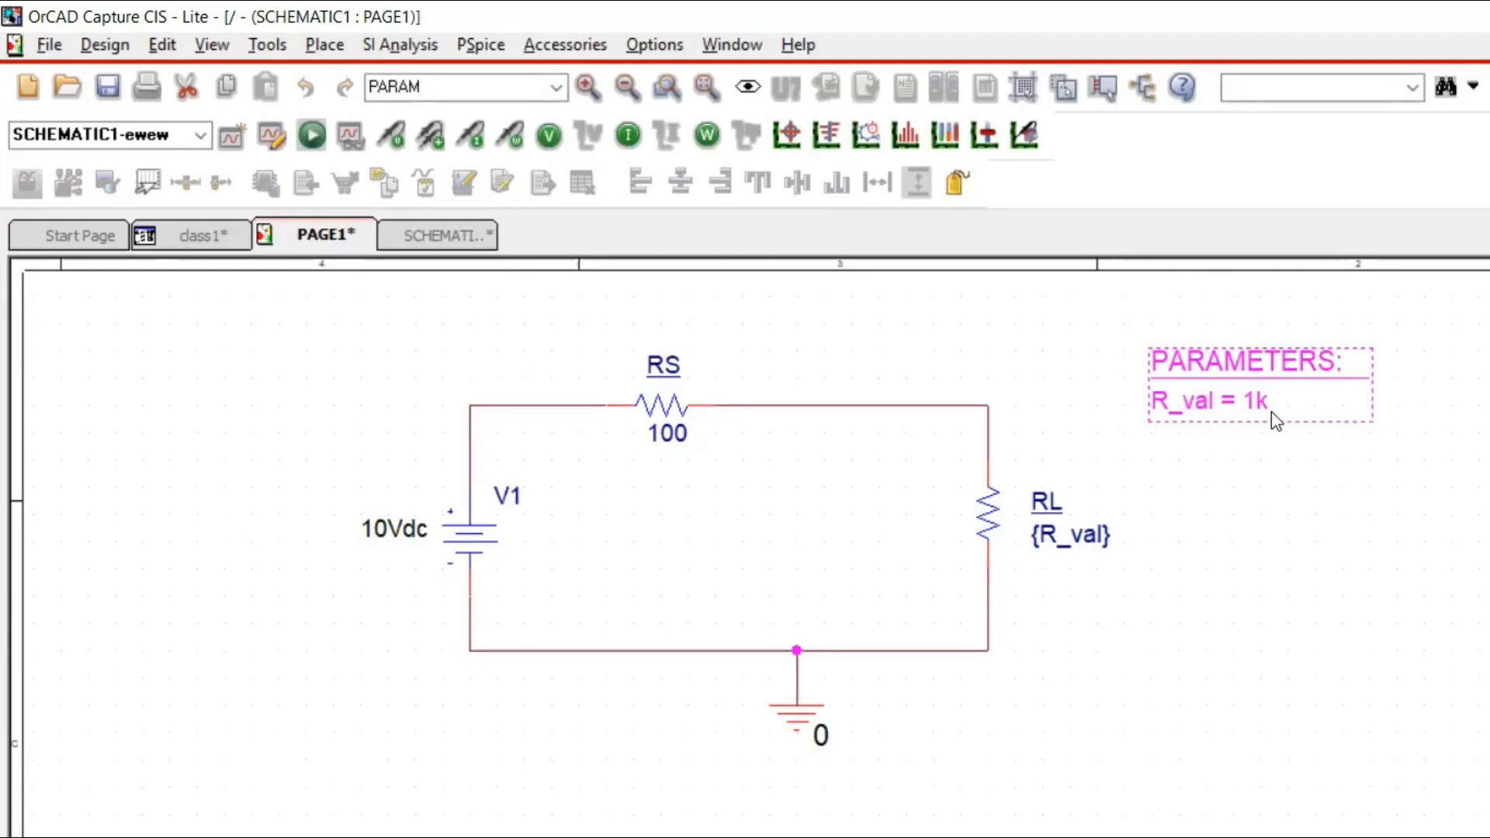
click(871, 635)
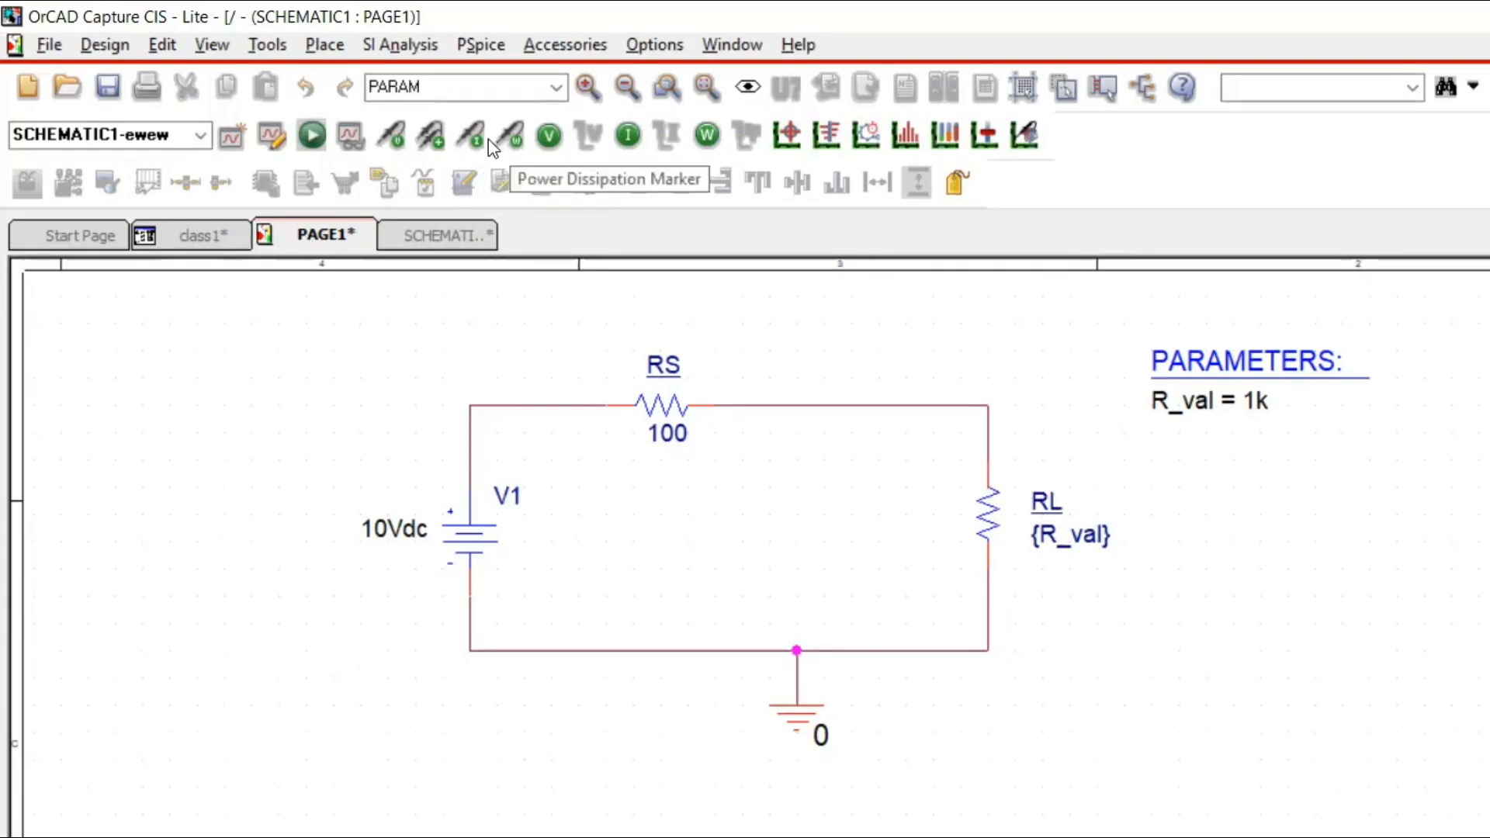
Place a voltage marker on the upper pin of resistor RL.
click(404, 148)
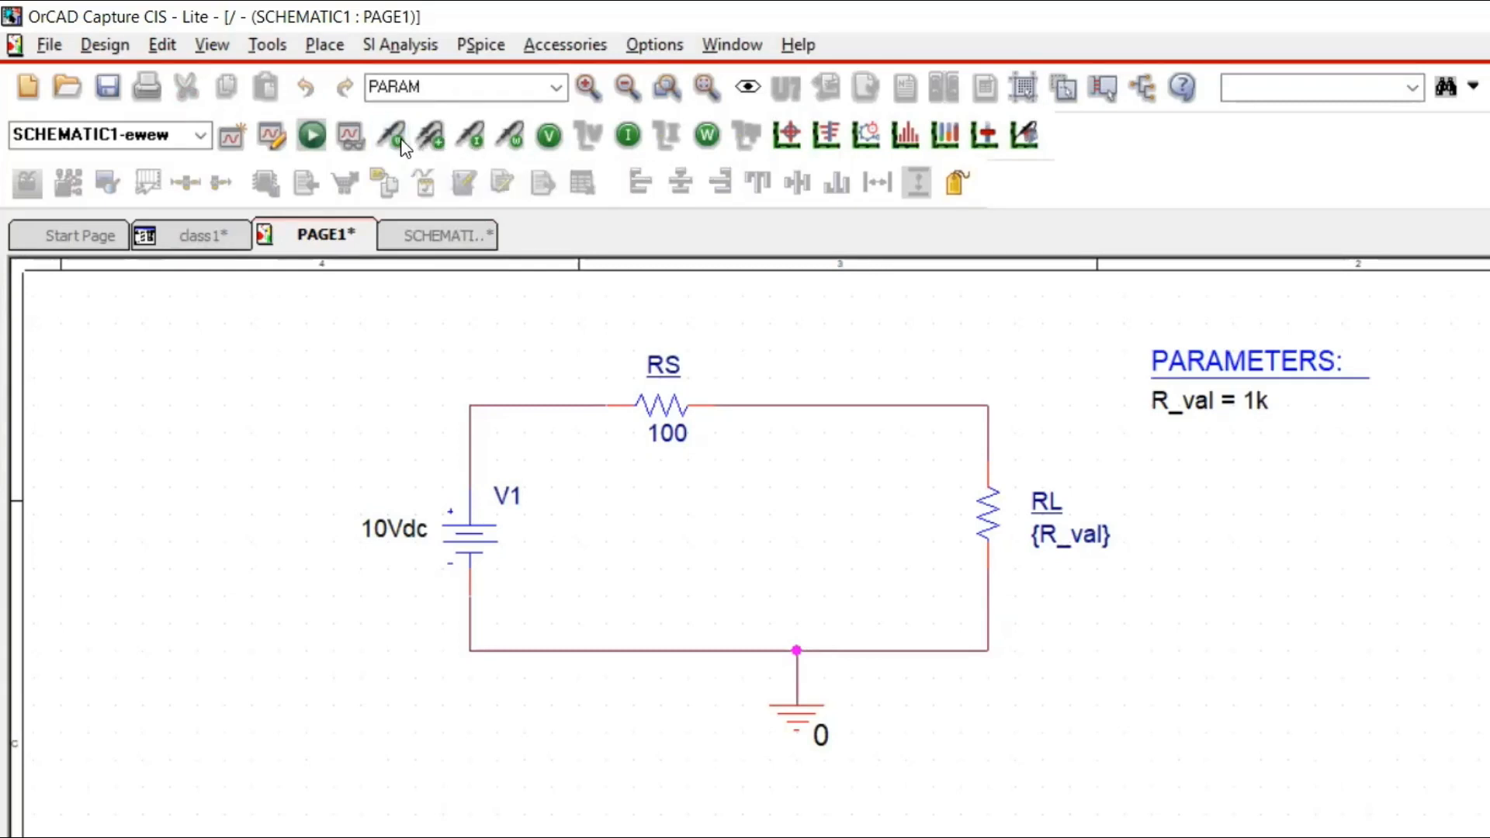
click(994, 449)
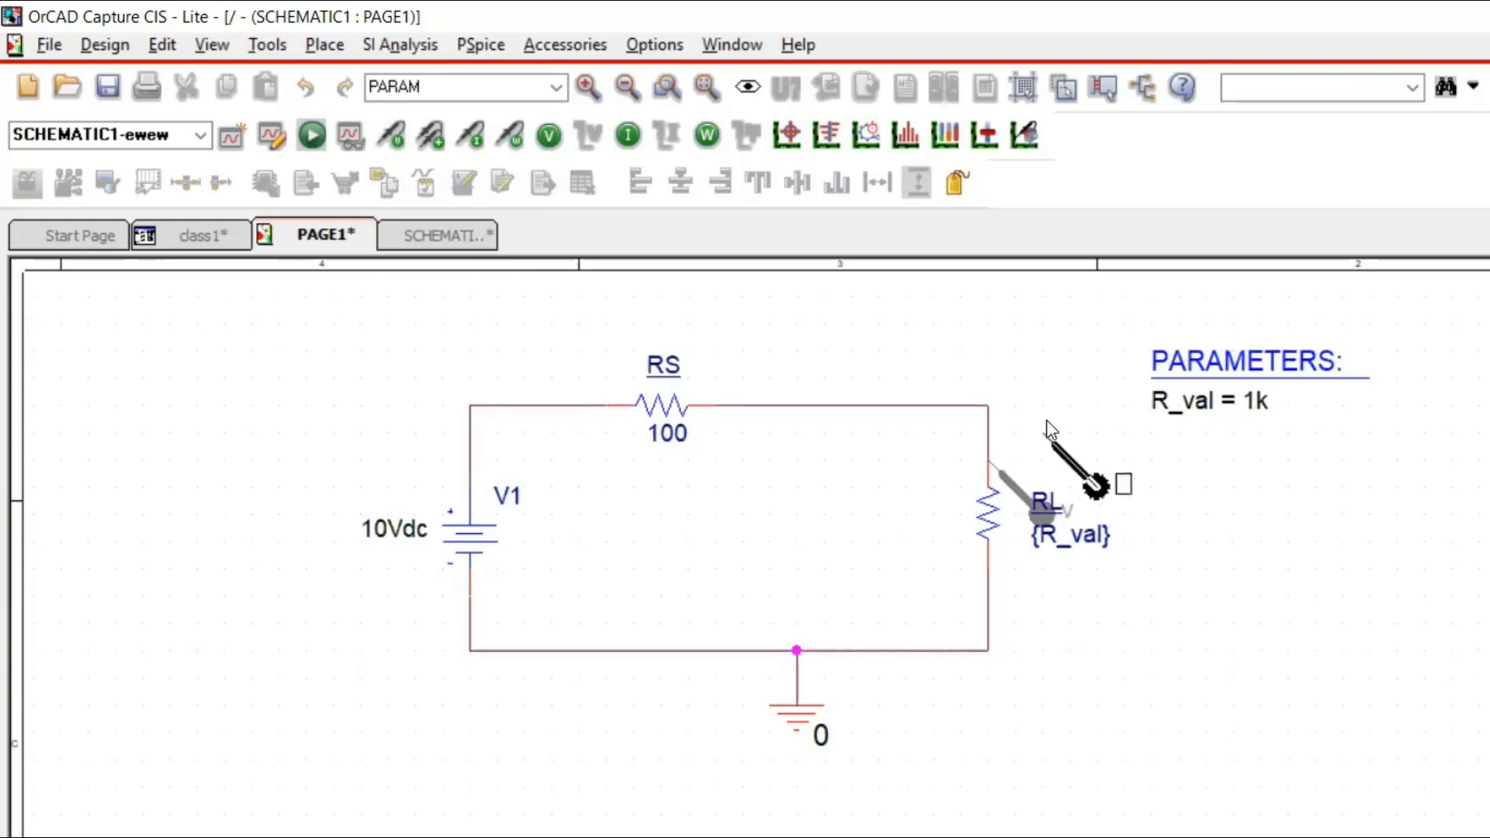
key(Escape)
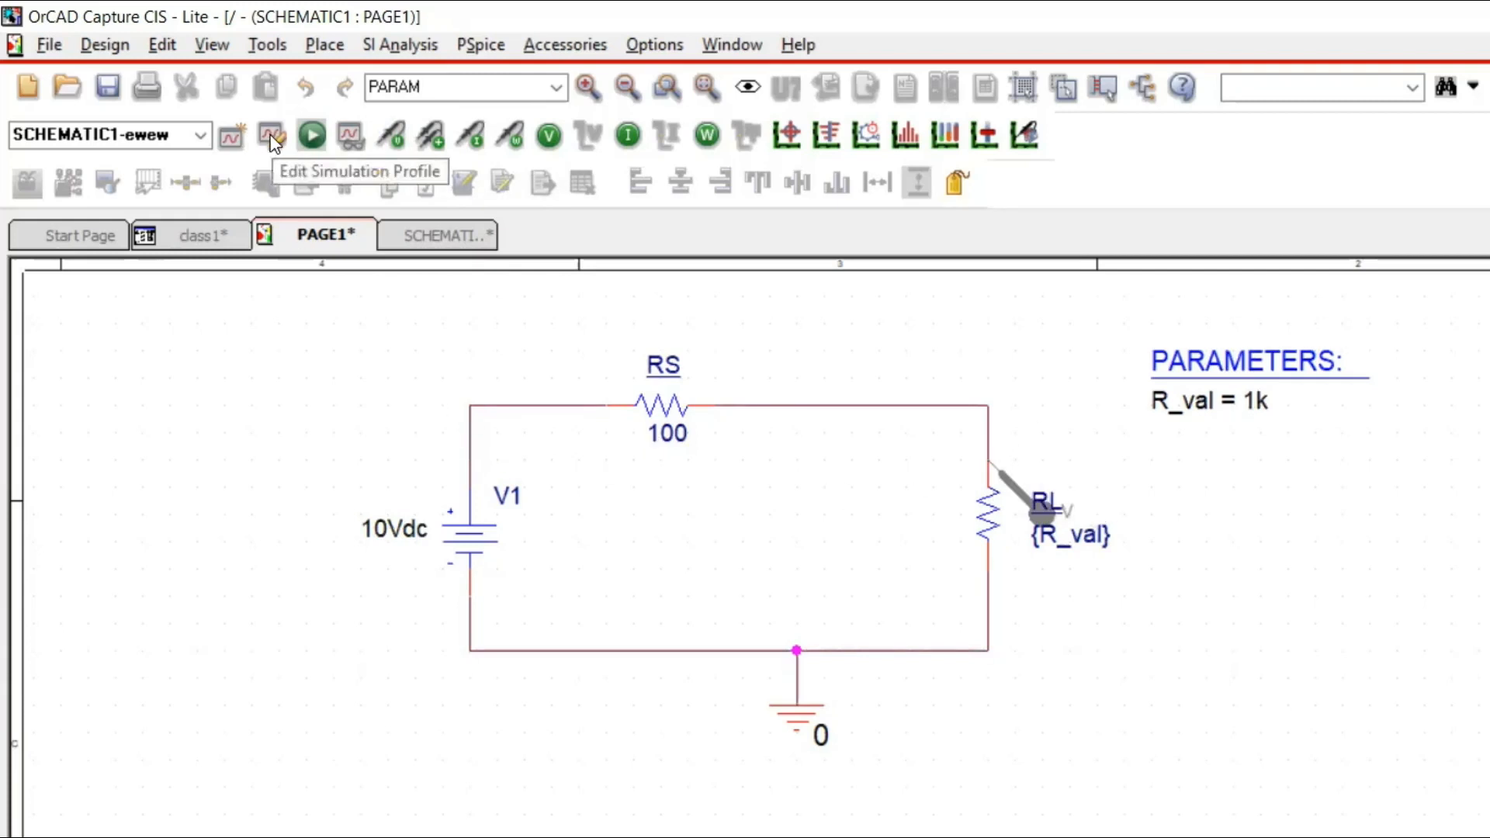
Create a new simulation profile named param1 with no inherited settings.
click(236, 138)
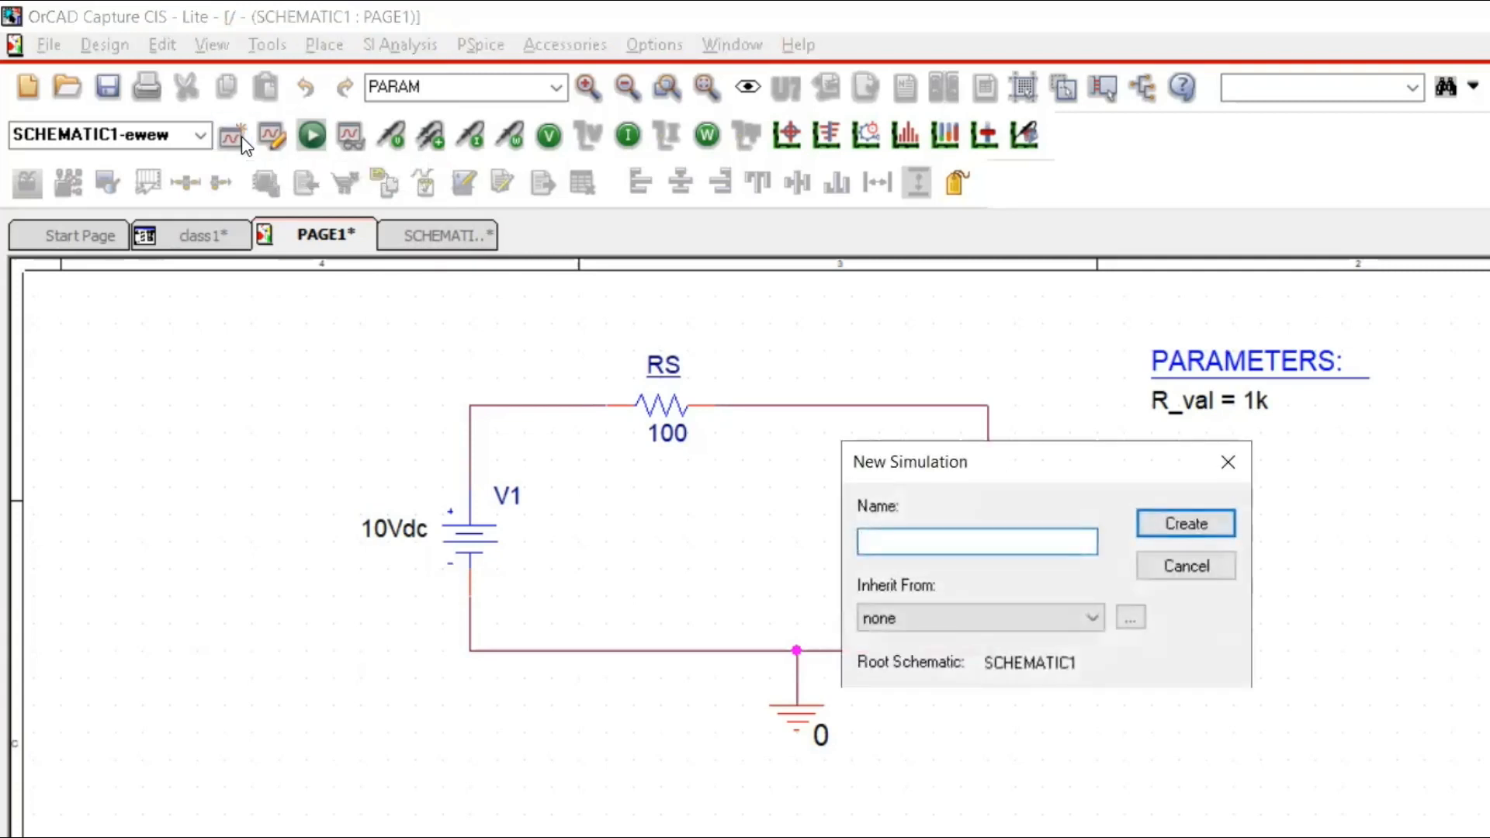
text(param1)
key(Return)
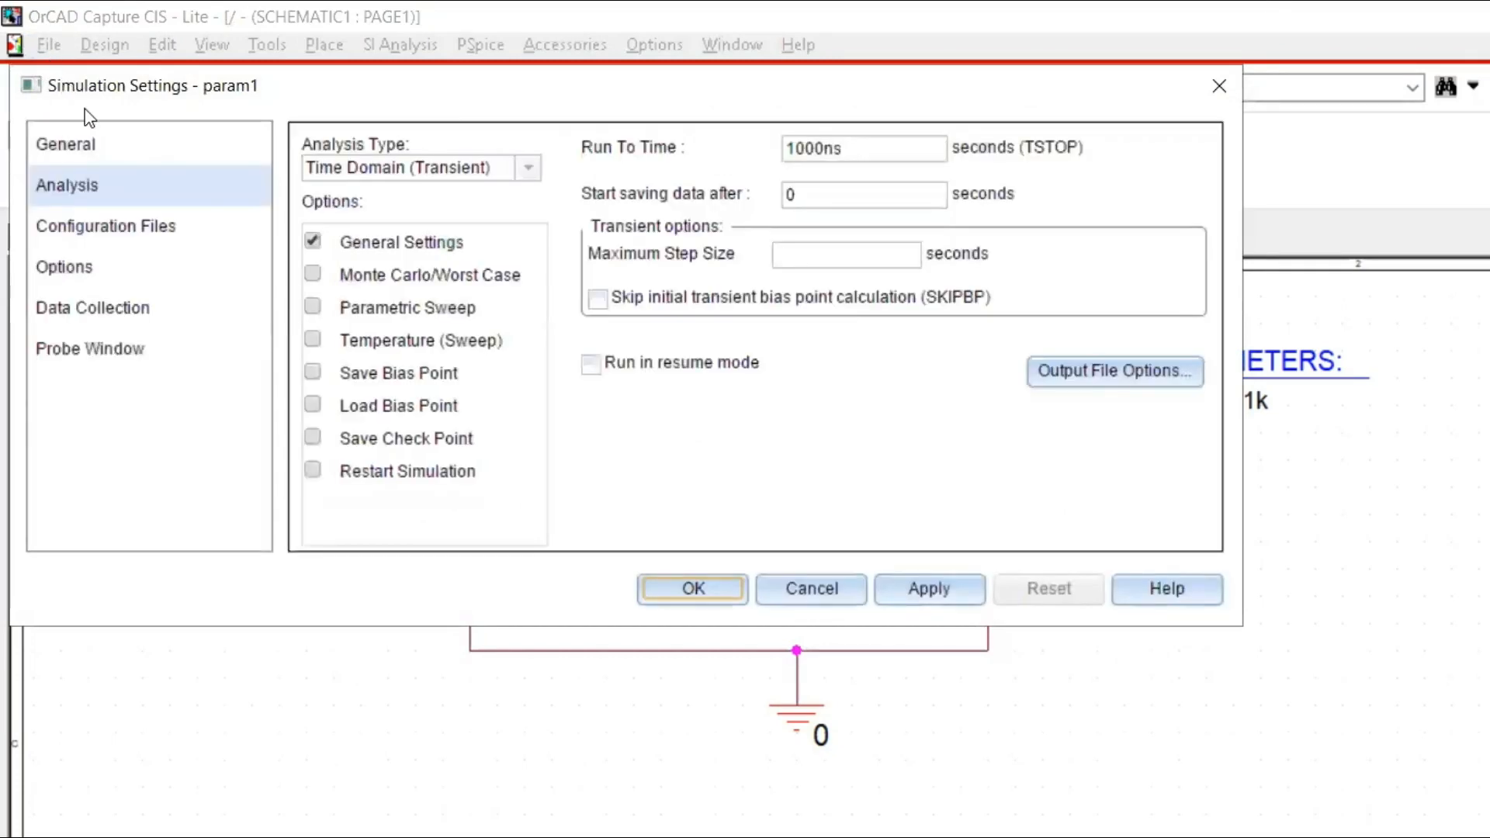
Set the analysis type to DC Sweep, using the global parameter R_val as the primary sweep variable.
click(593, 366)
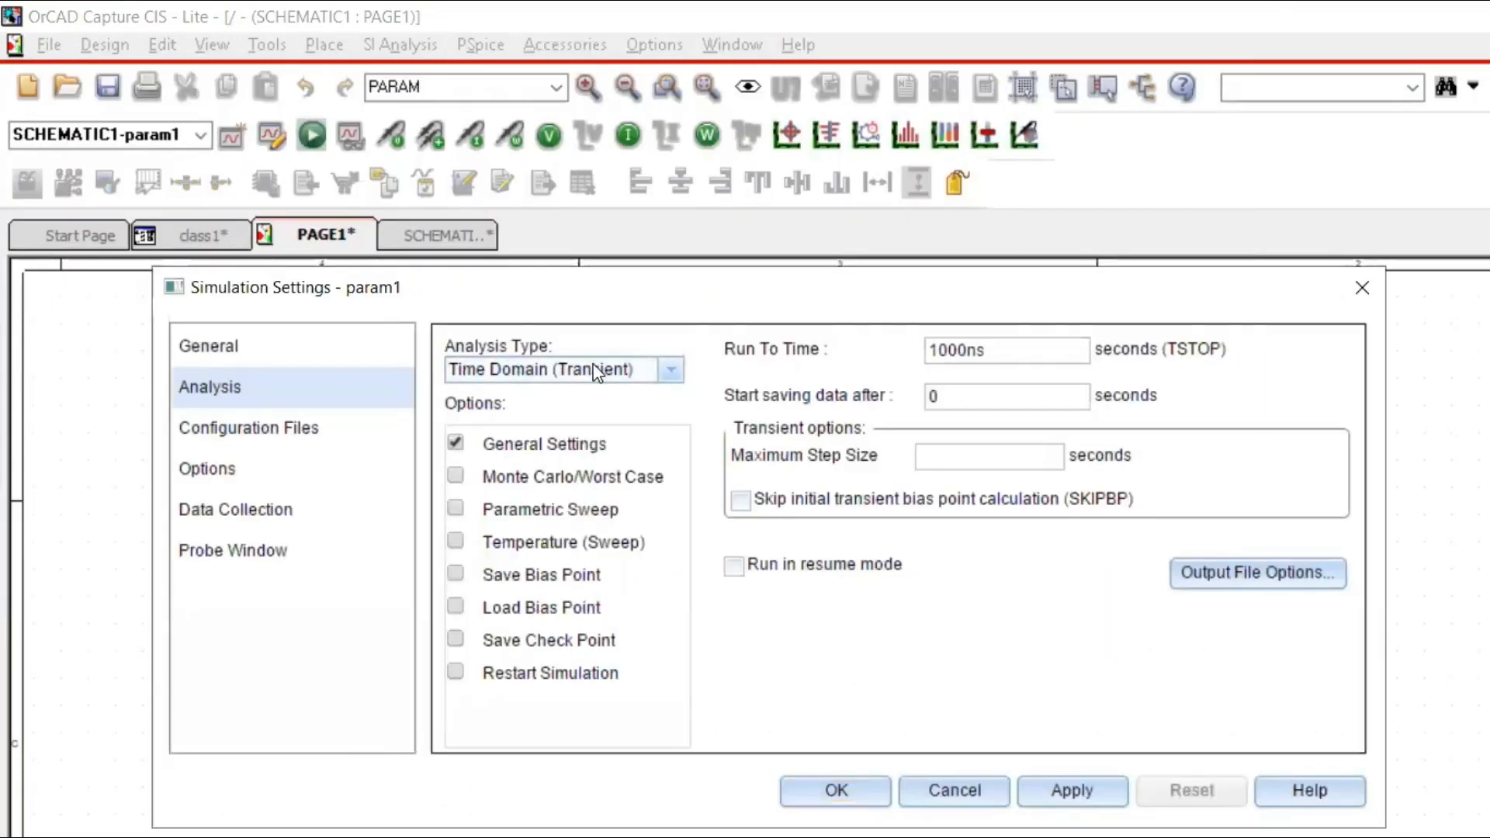
click(666, 372)
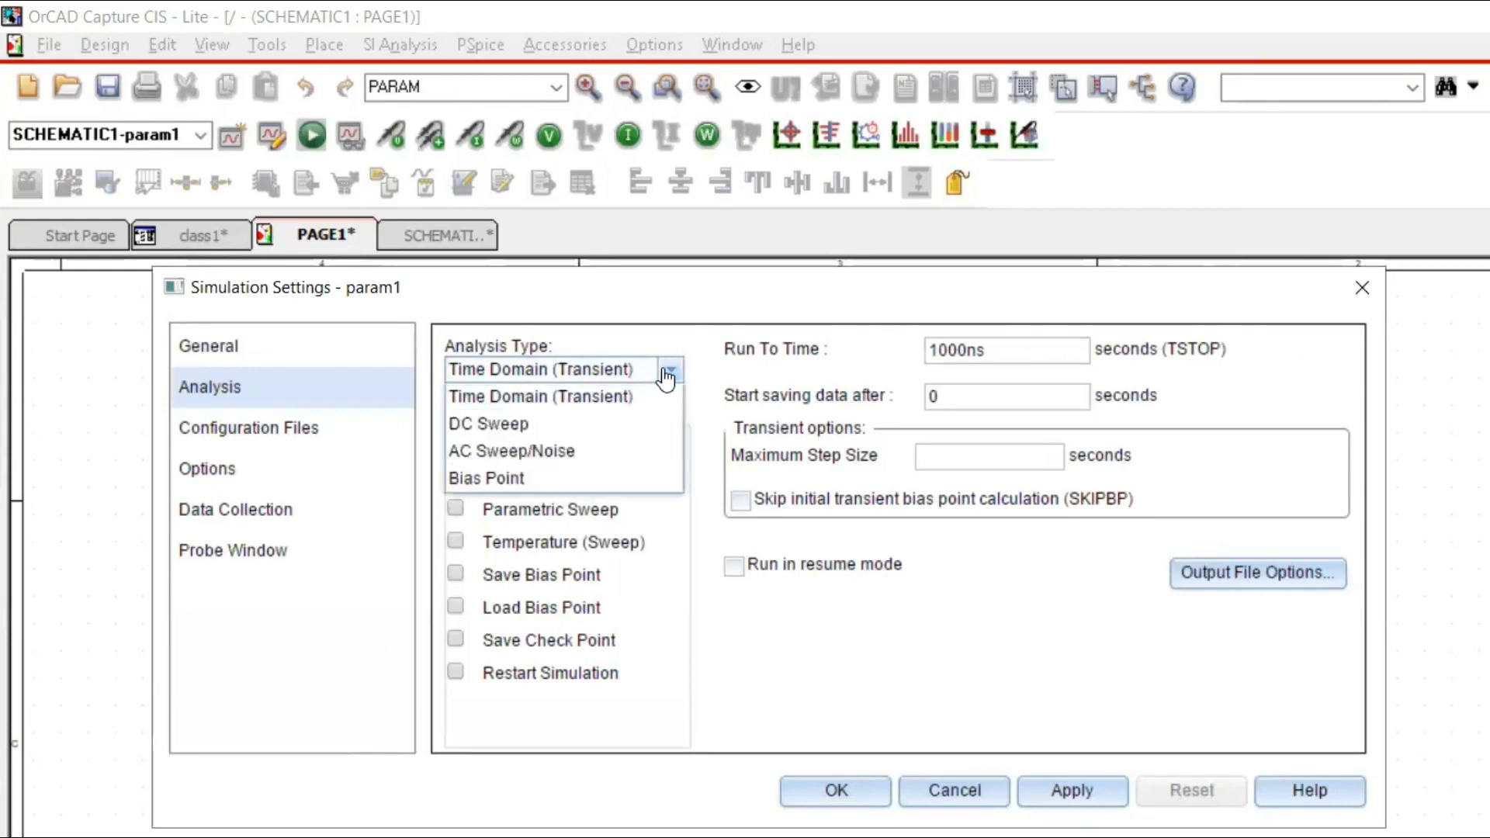
click(554, 431)
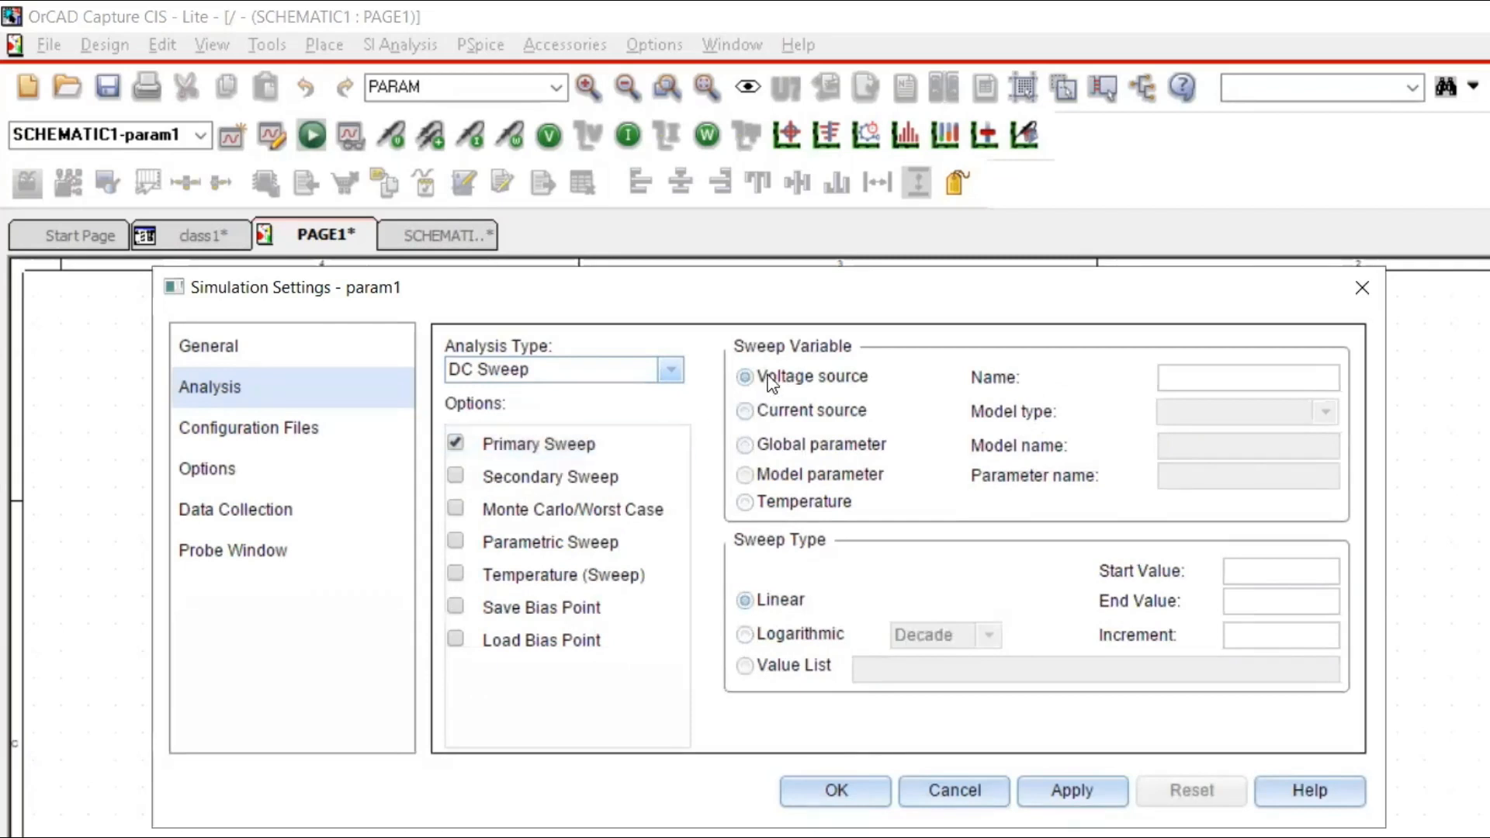
click(772, 450)
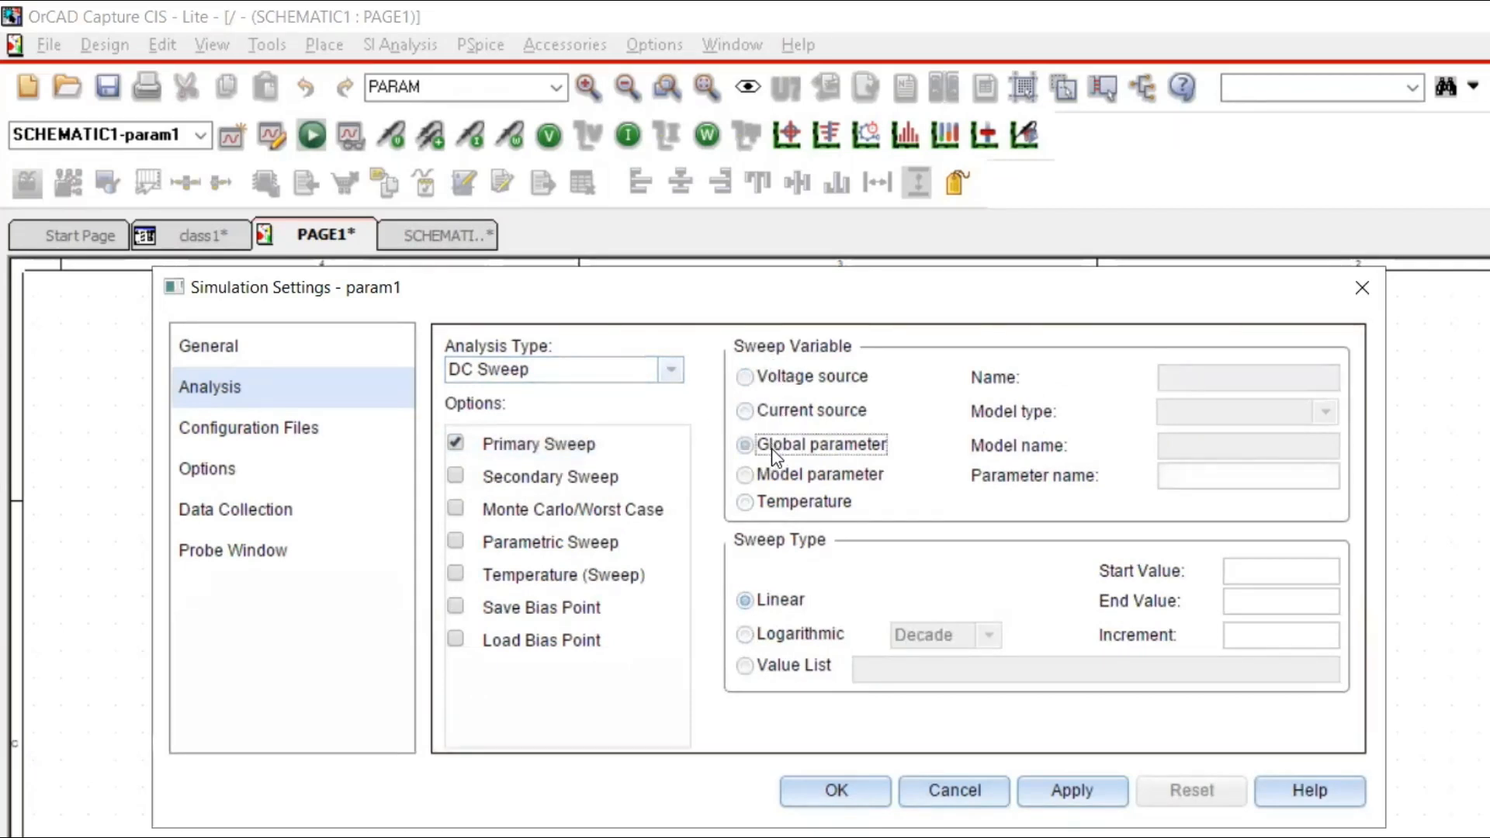
click(1170, 479)
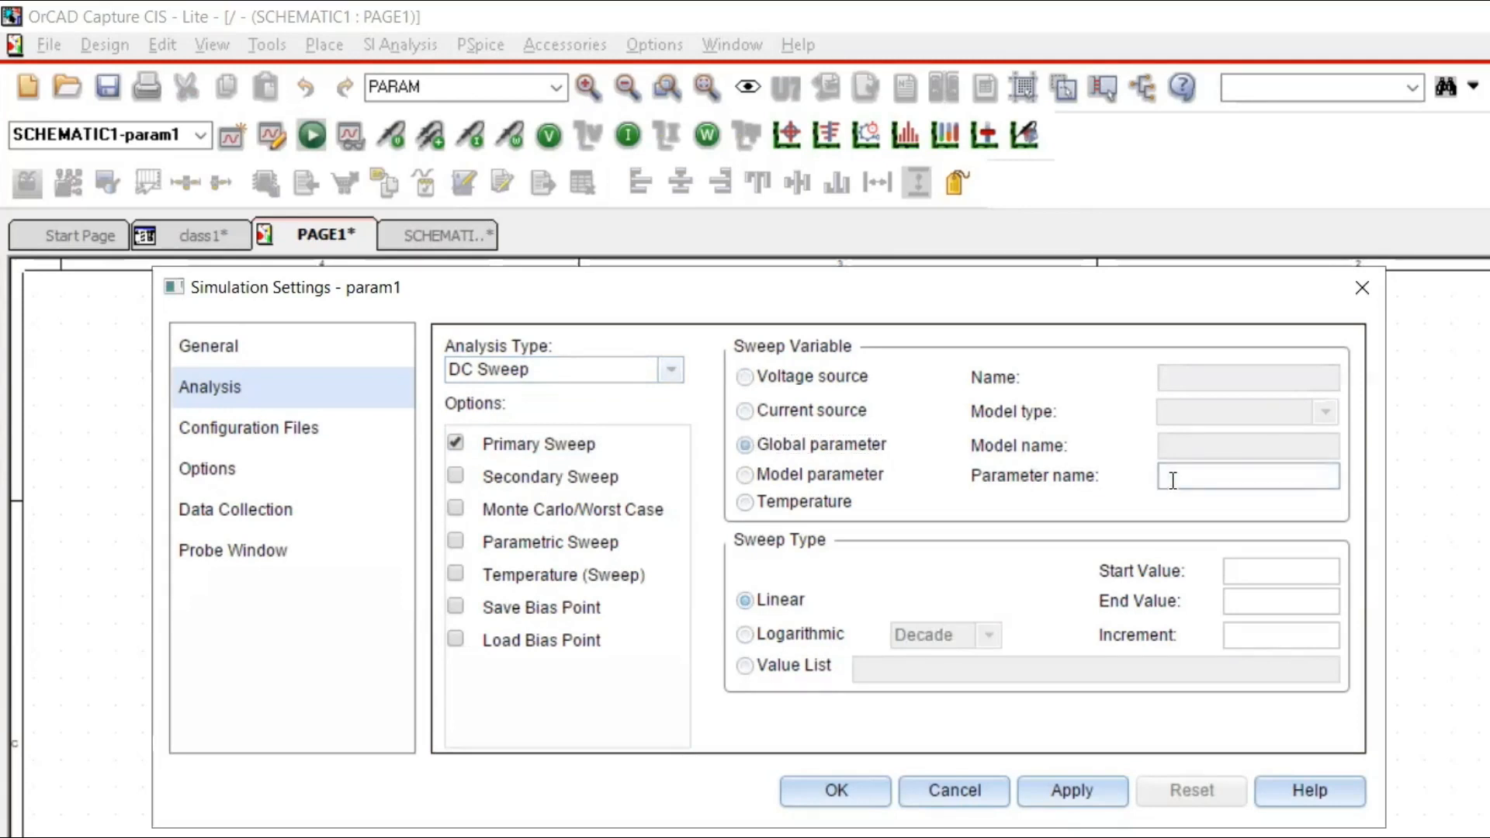
text(R_val)
drag(1069, 301, 1097, 377)
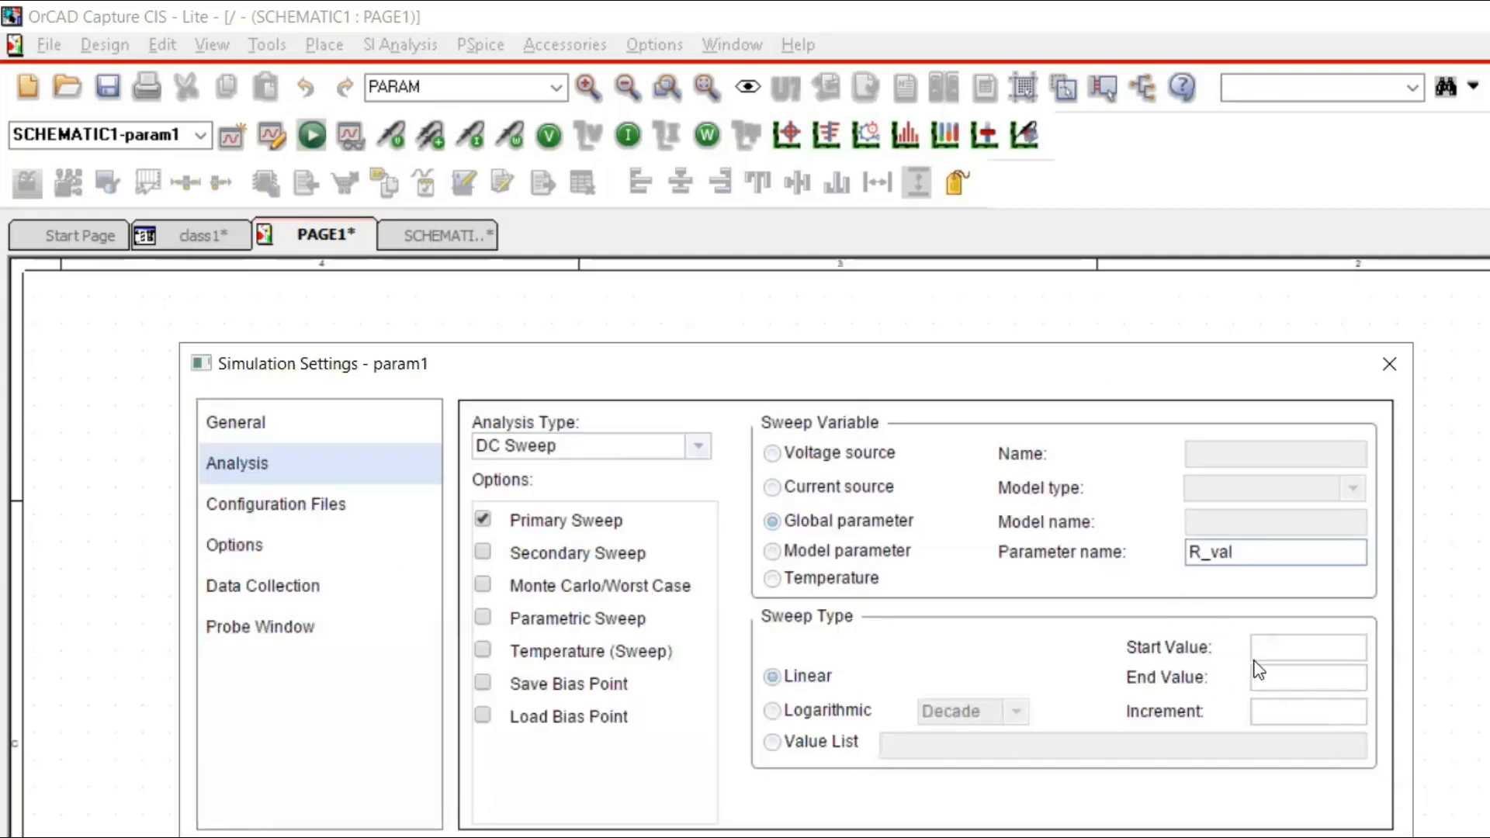
Enter a sweep start value of 0 and an end value of 1T for R_val.
click(1277, 649)
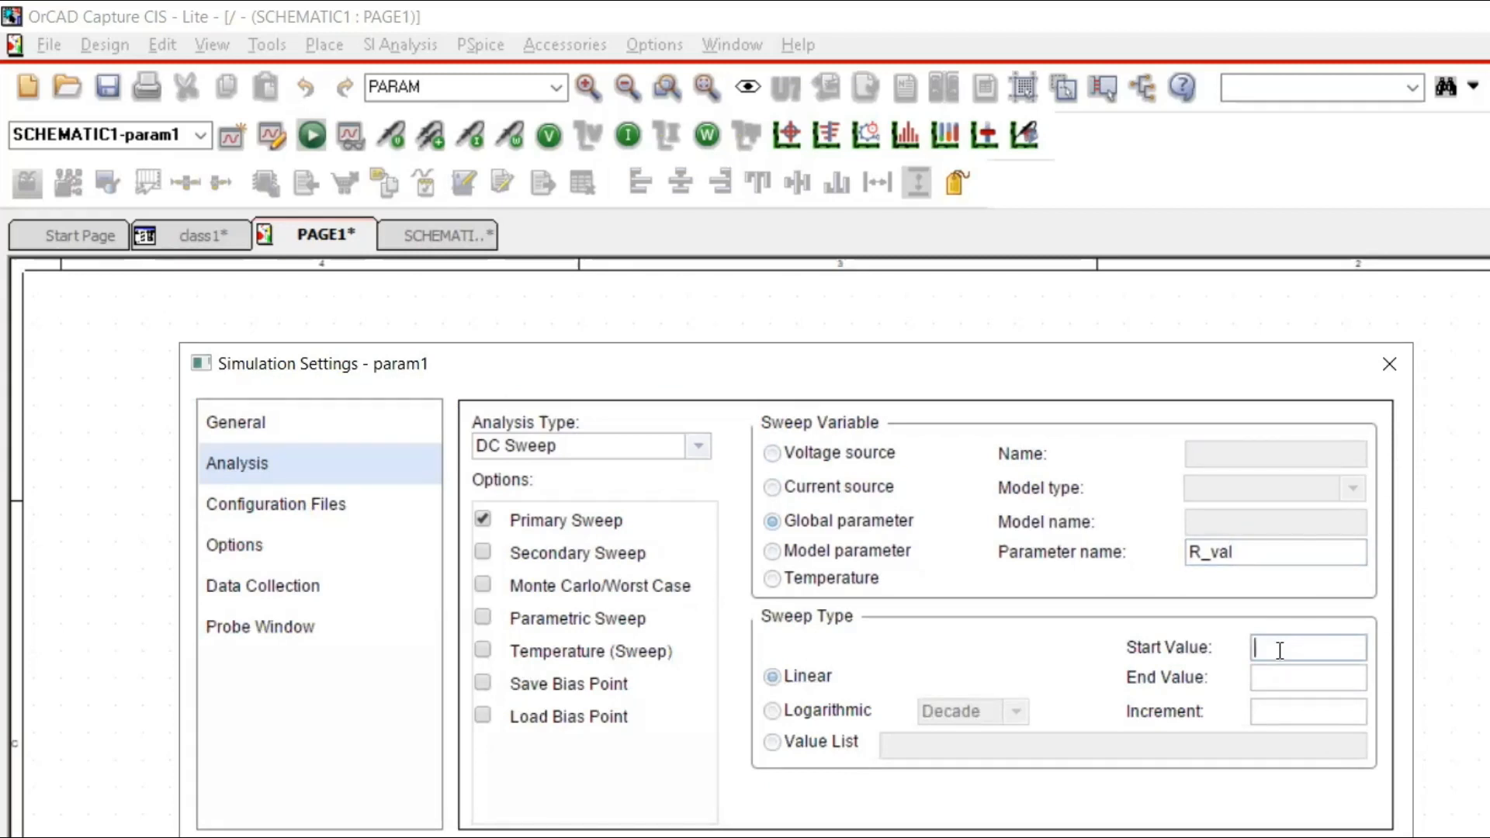
text(0)
click(1275, 678)
text(1T)
click(1268, 712)
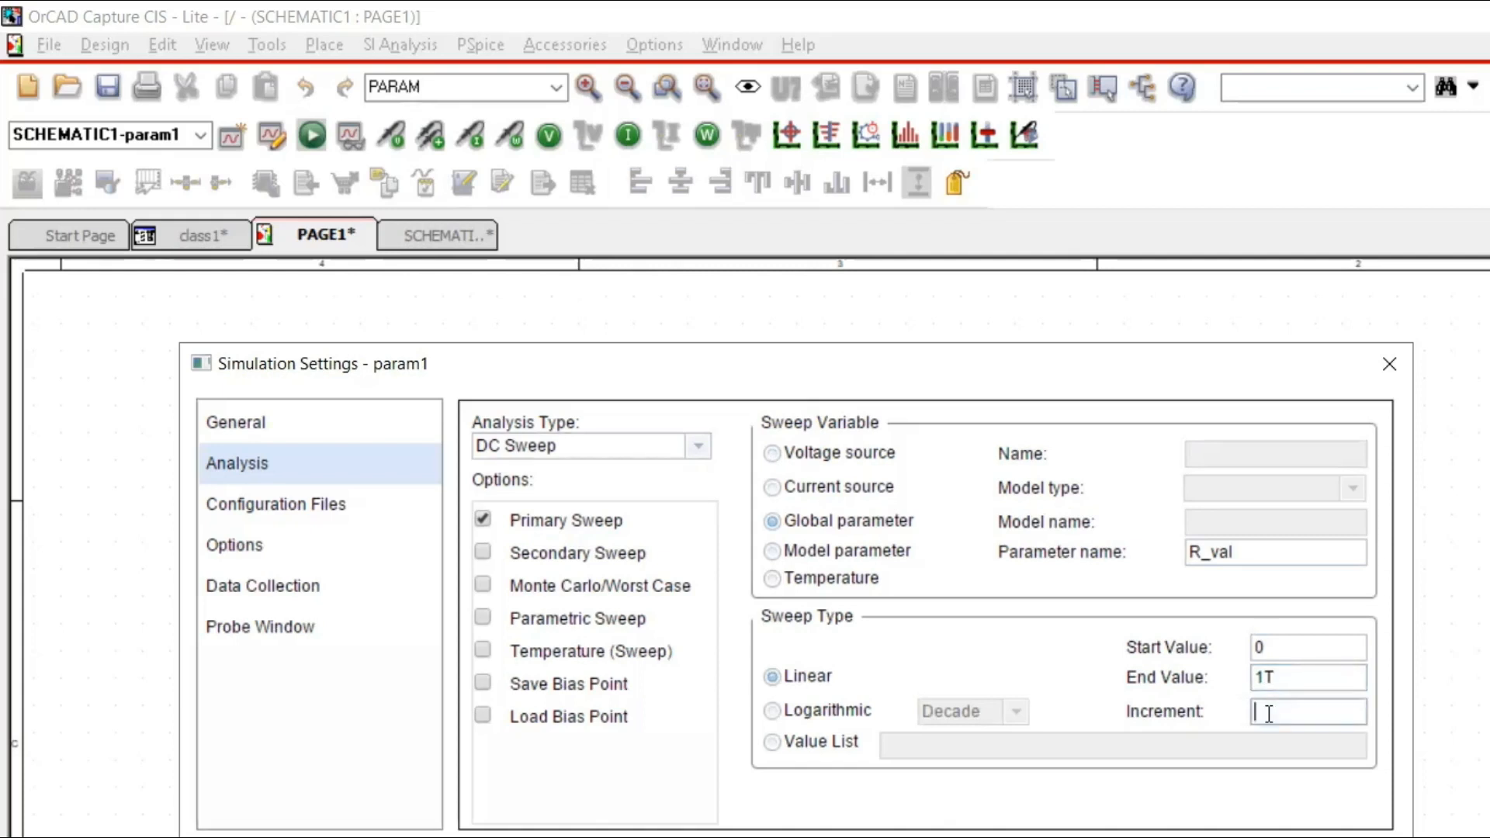
Change the sweep type to logarithmic by decade with 10 points per decade, and set the start value to 1.
click(852, 713)
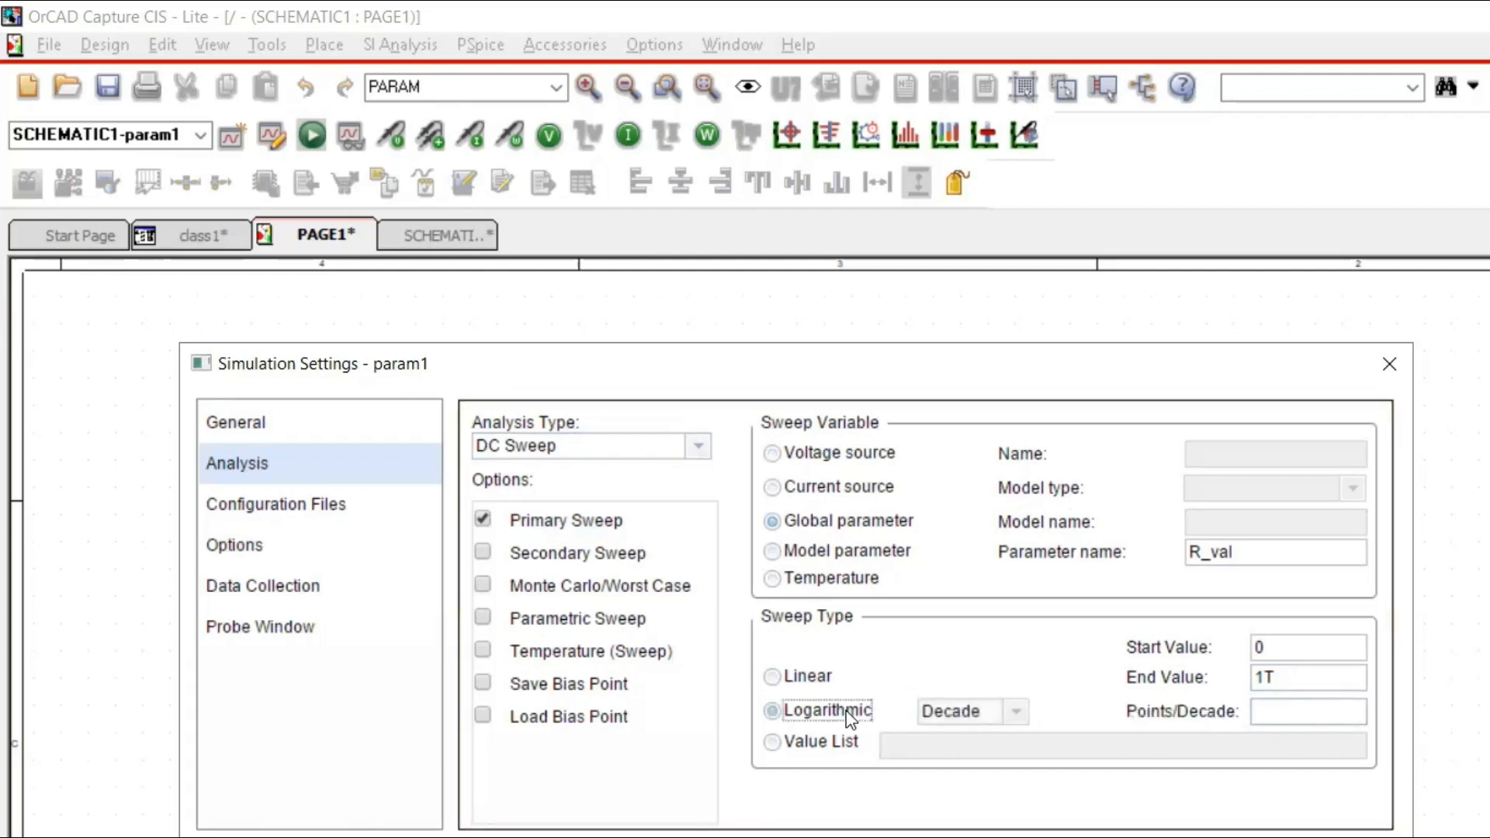
click(1281, 710)
text(10)
click(1270, 656)
double_click(1270, 656)
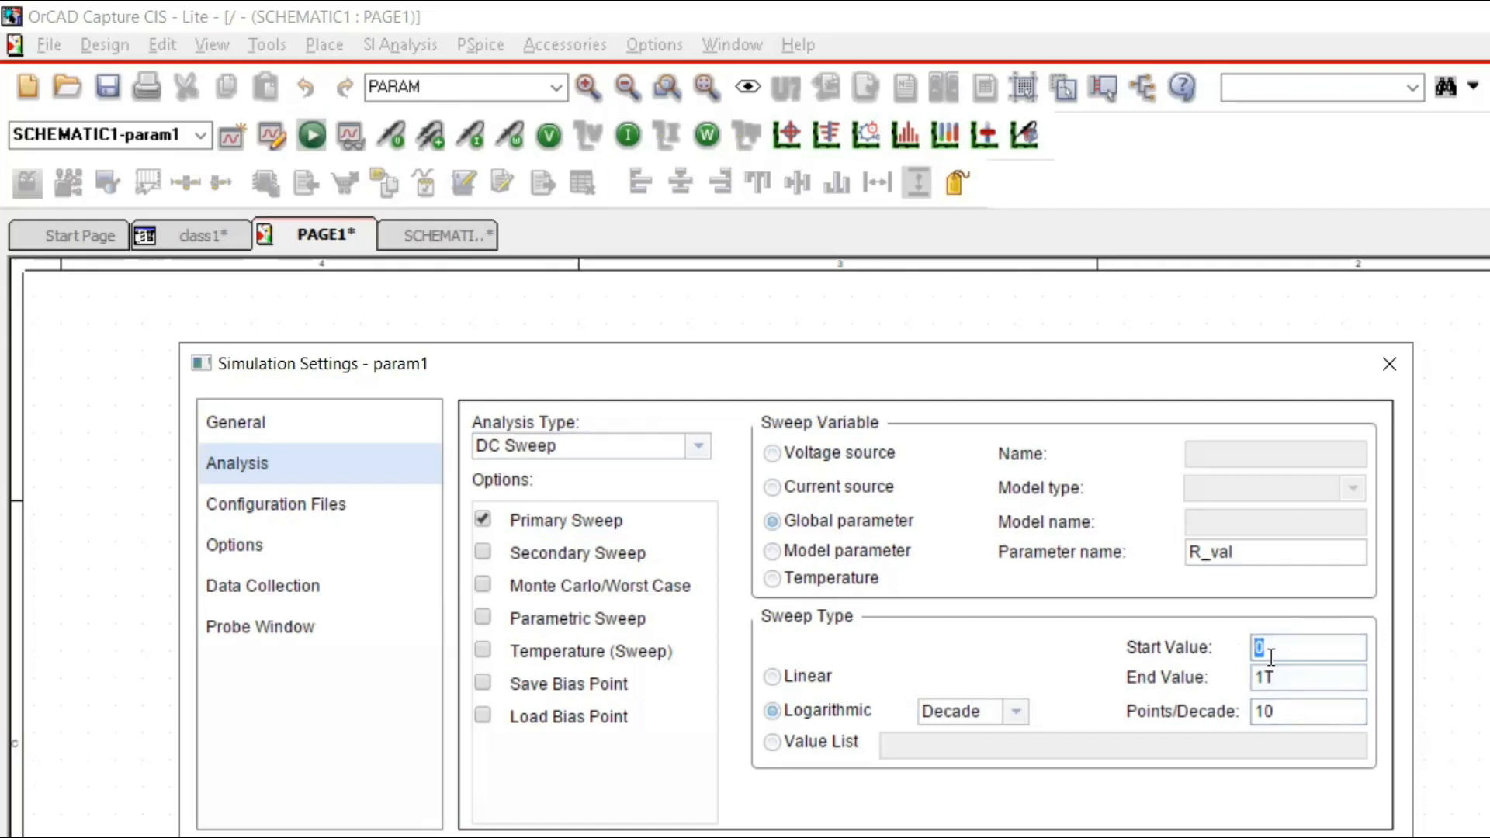
text(1)
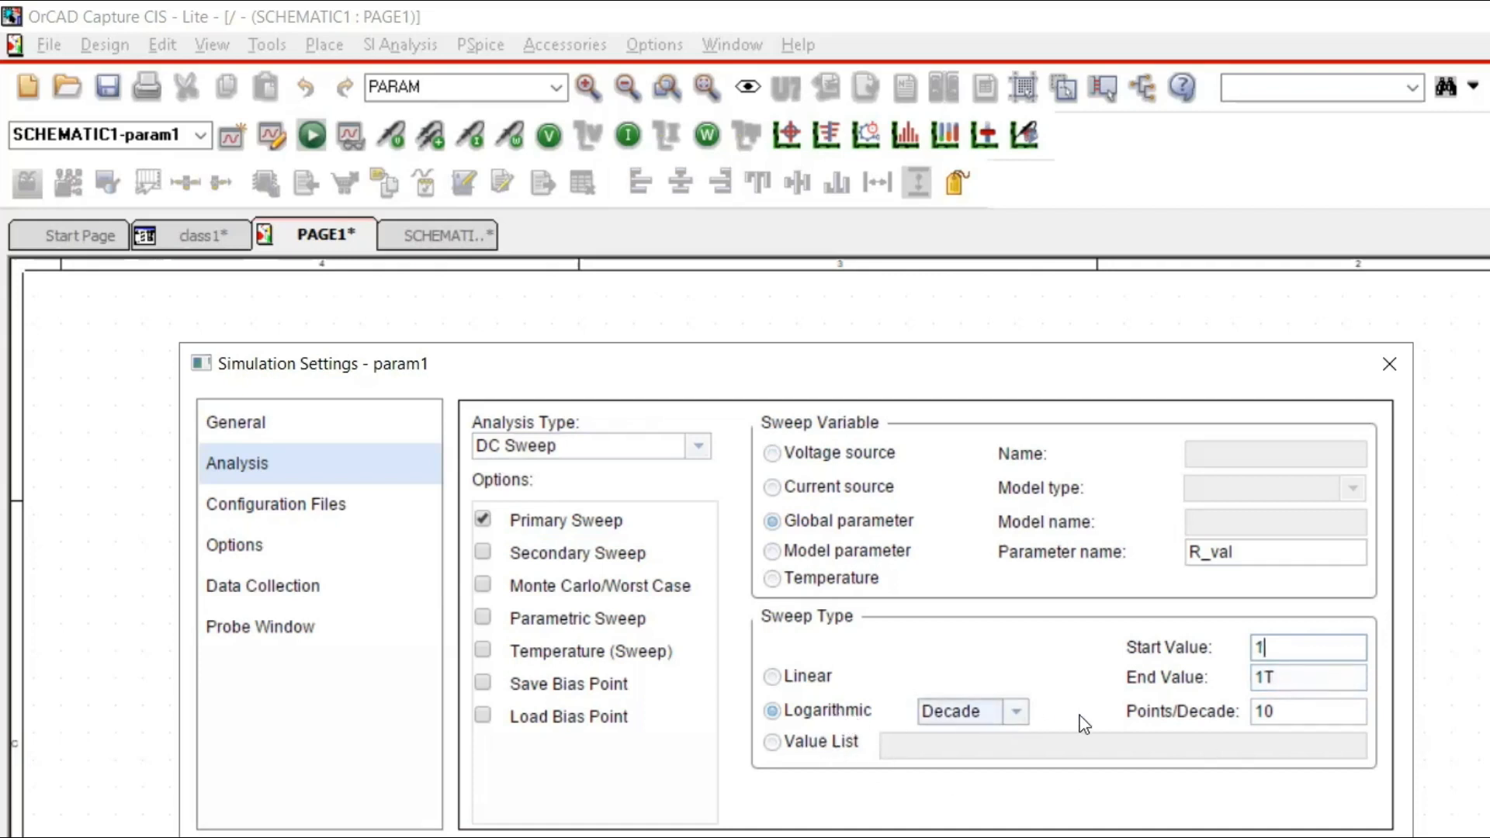
Accept the param1 simulation settings and run the PSpice simulation.
click(1272, 707)
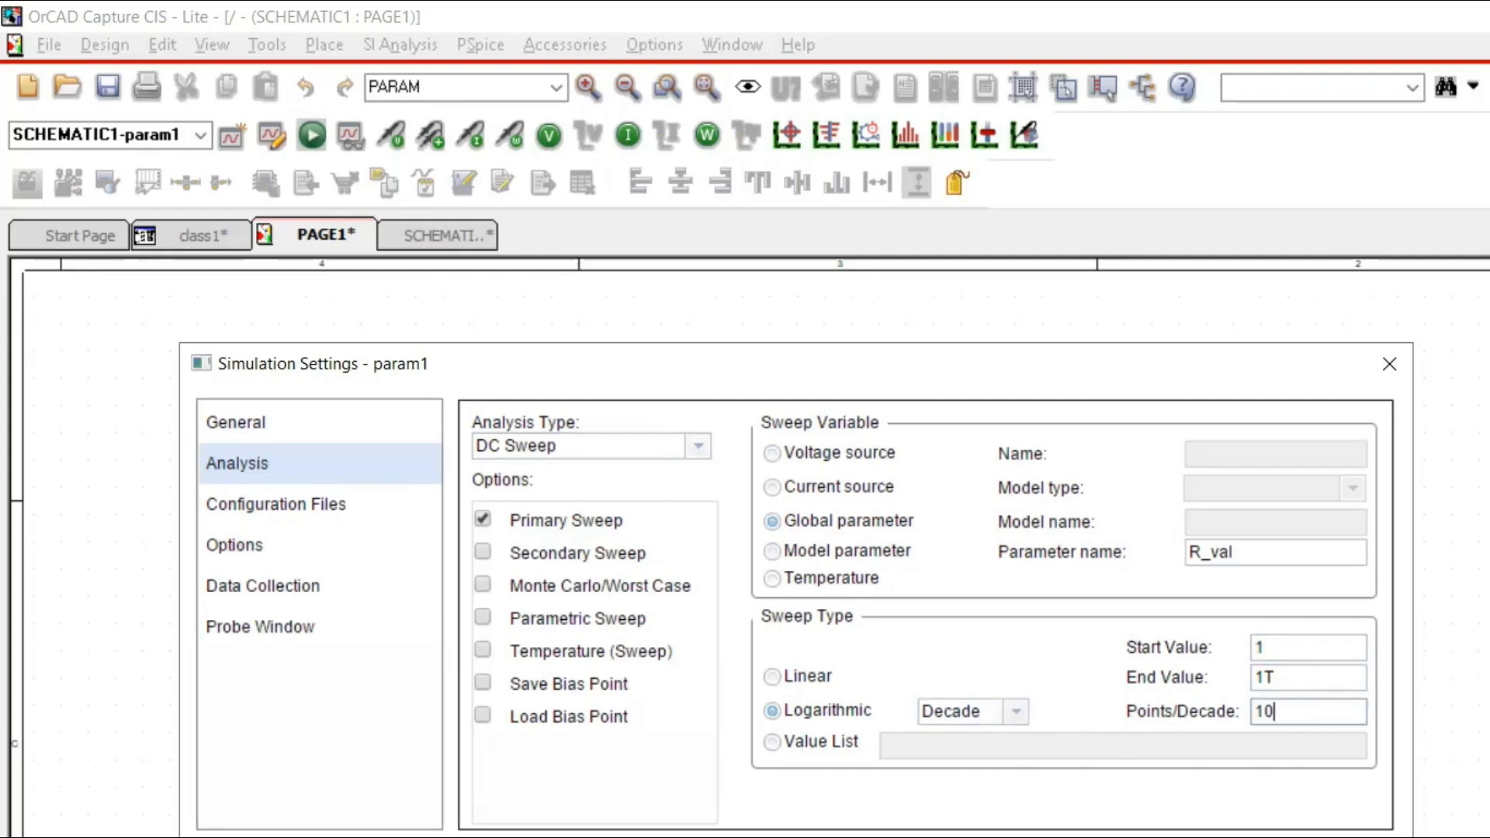
key(Return)
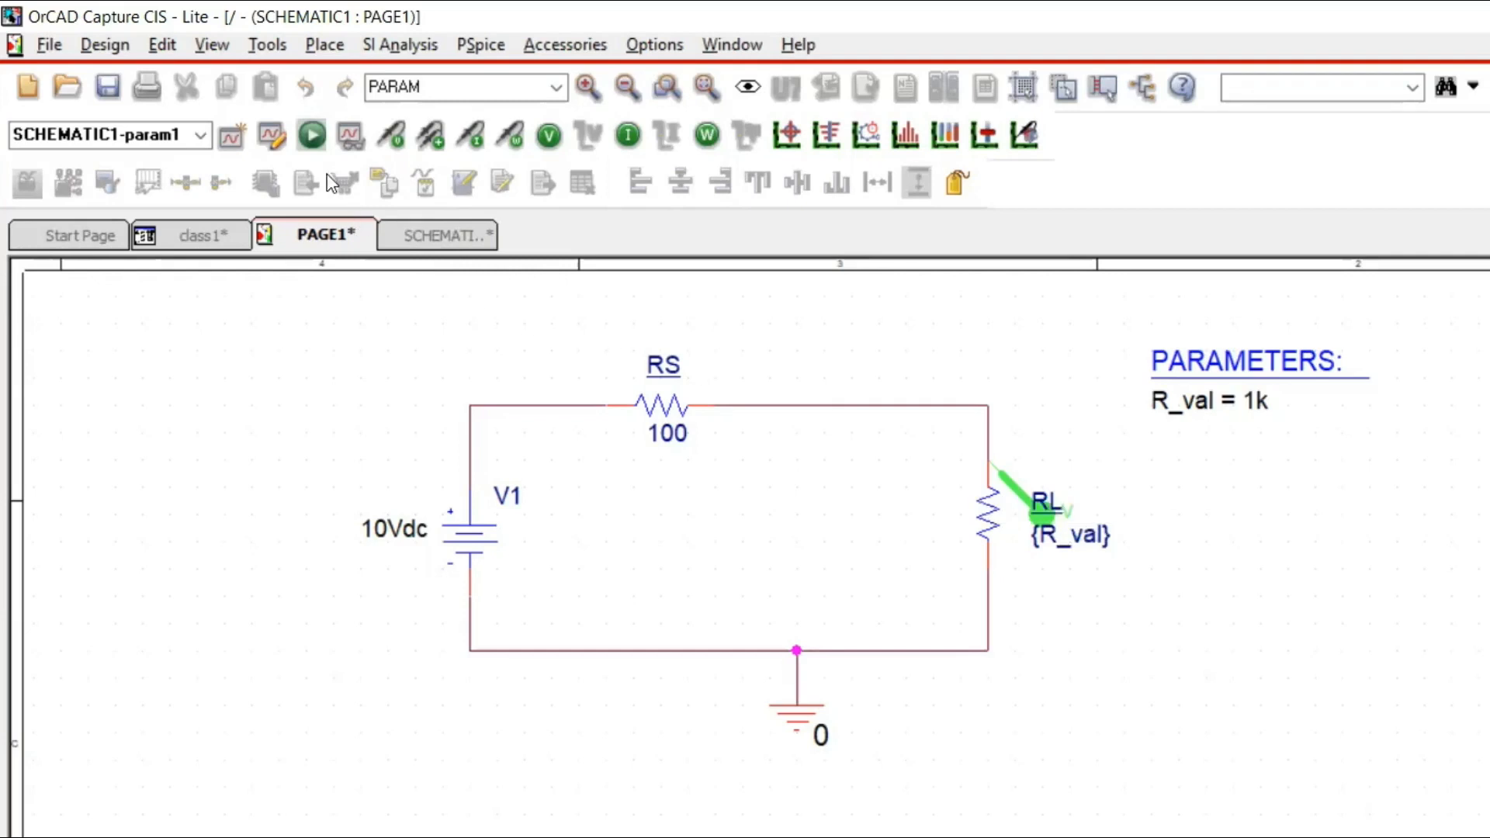
click(312, 135)
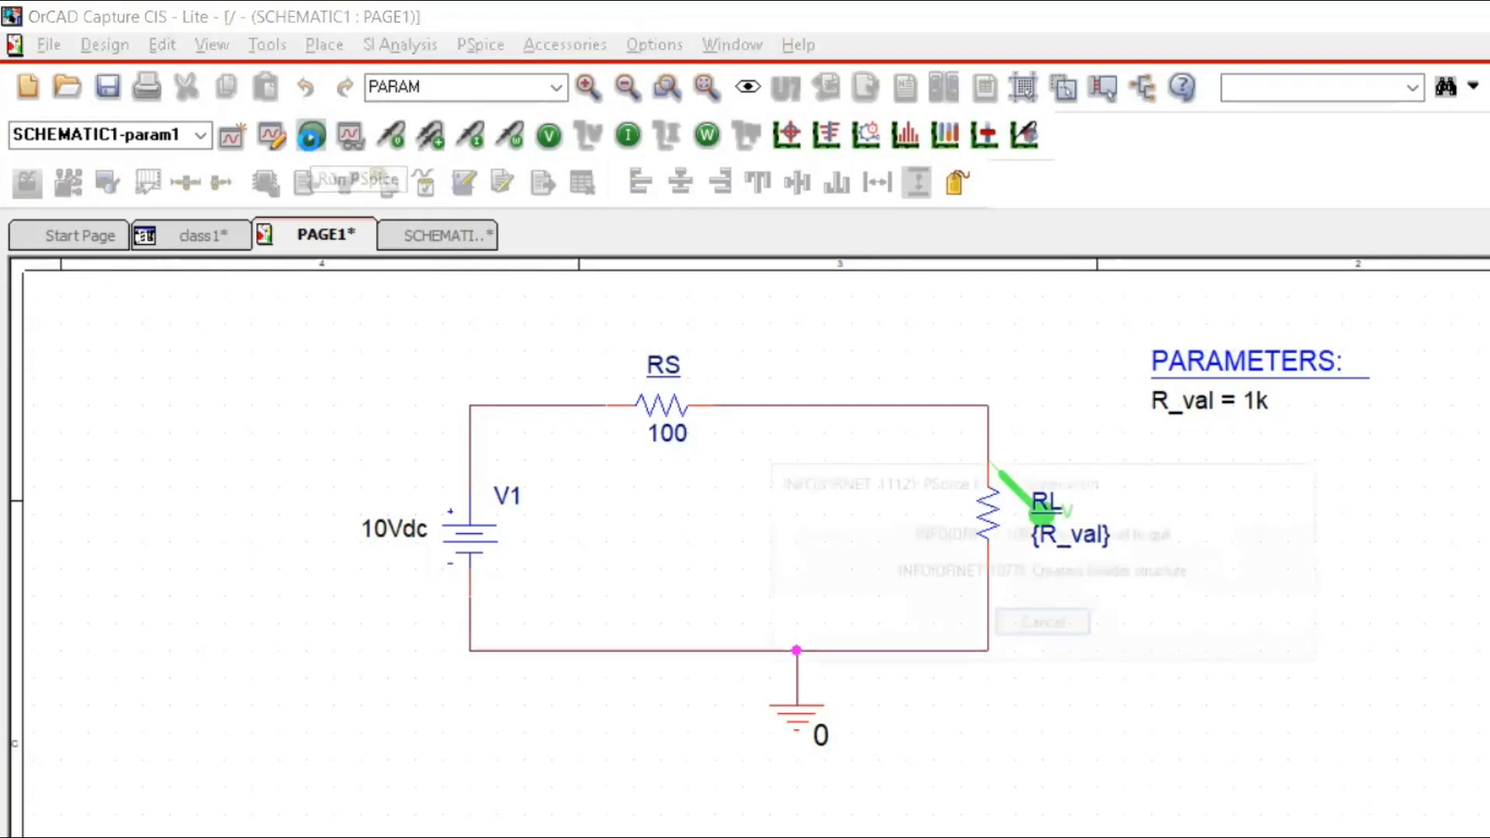